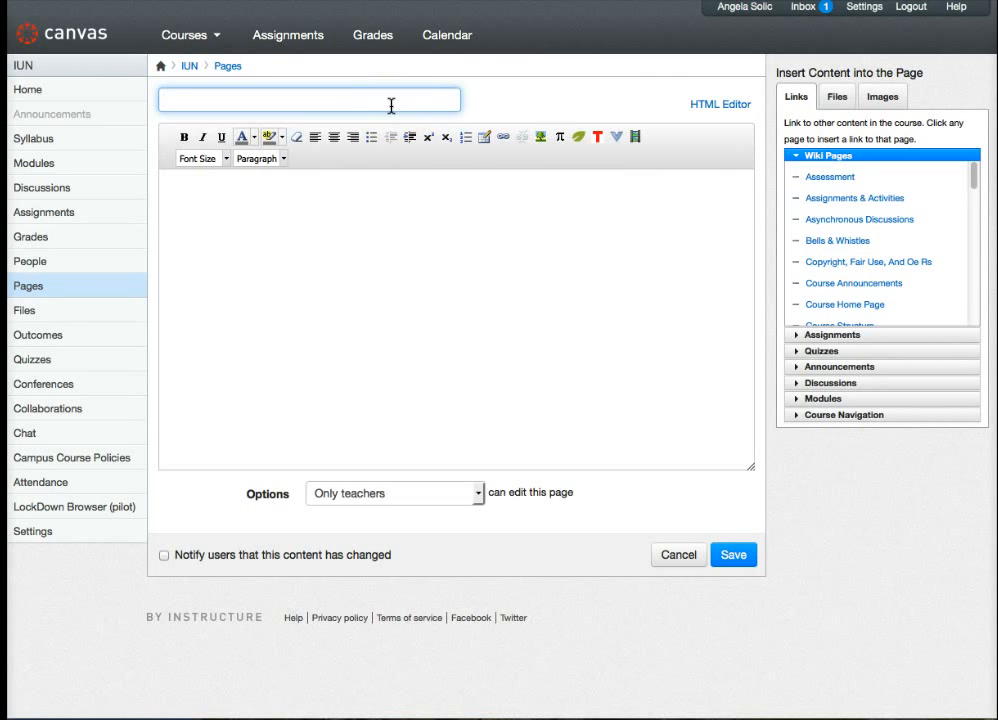
- Title the new page Testing and paste the copied text into its body
type("esting")
left_click(384, 245)
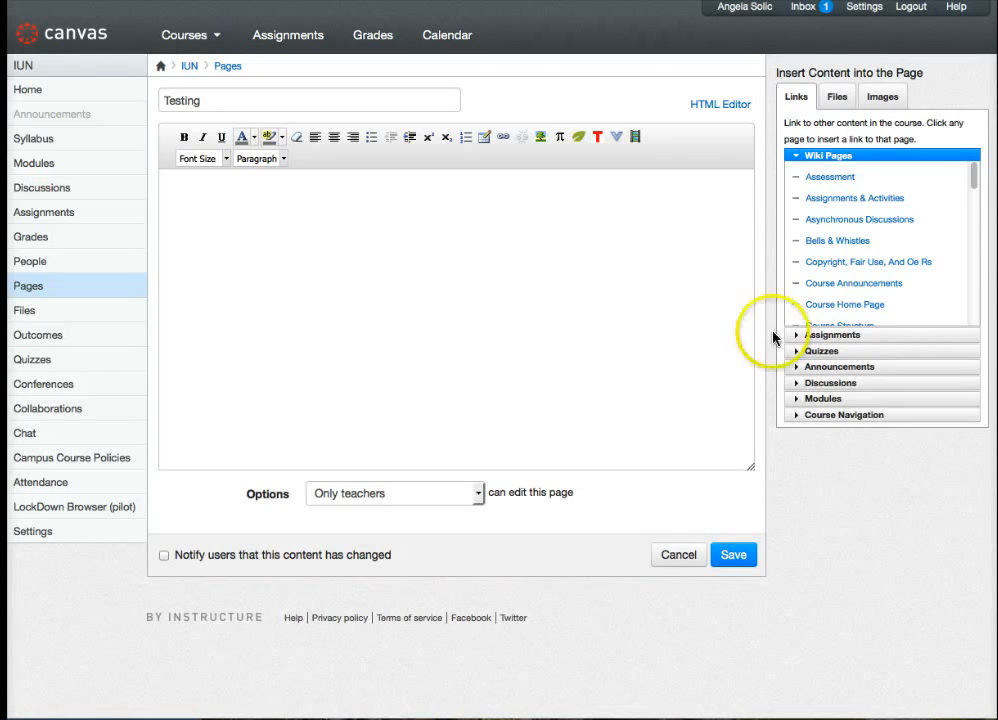
left_click(383, 296)
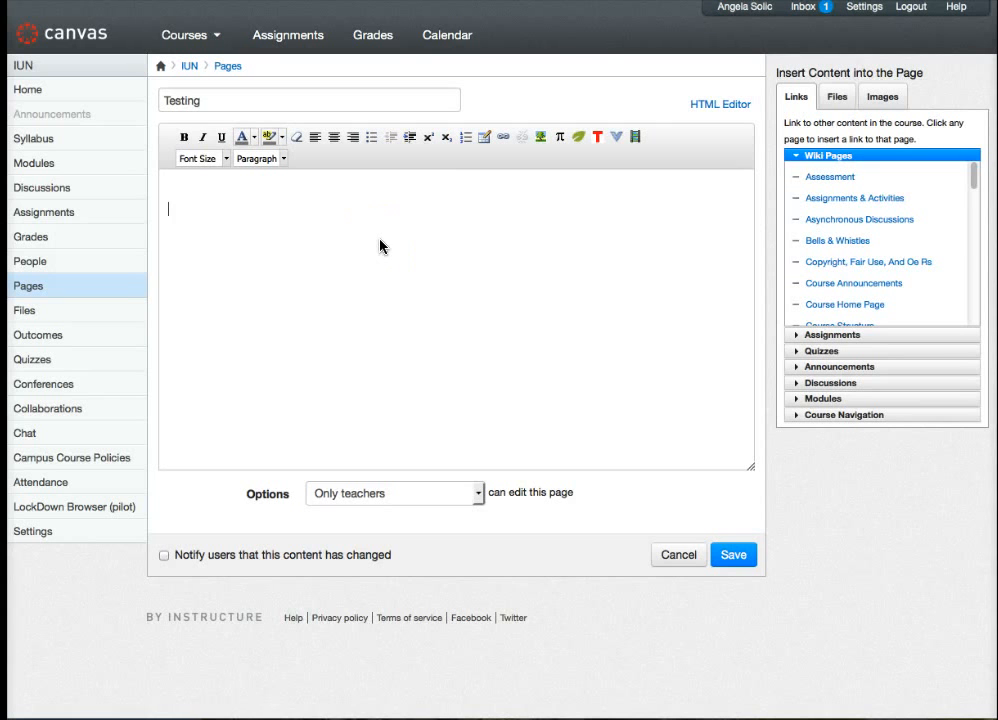
key("ctrl+v")
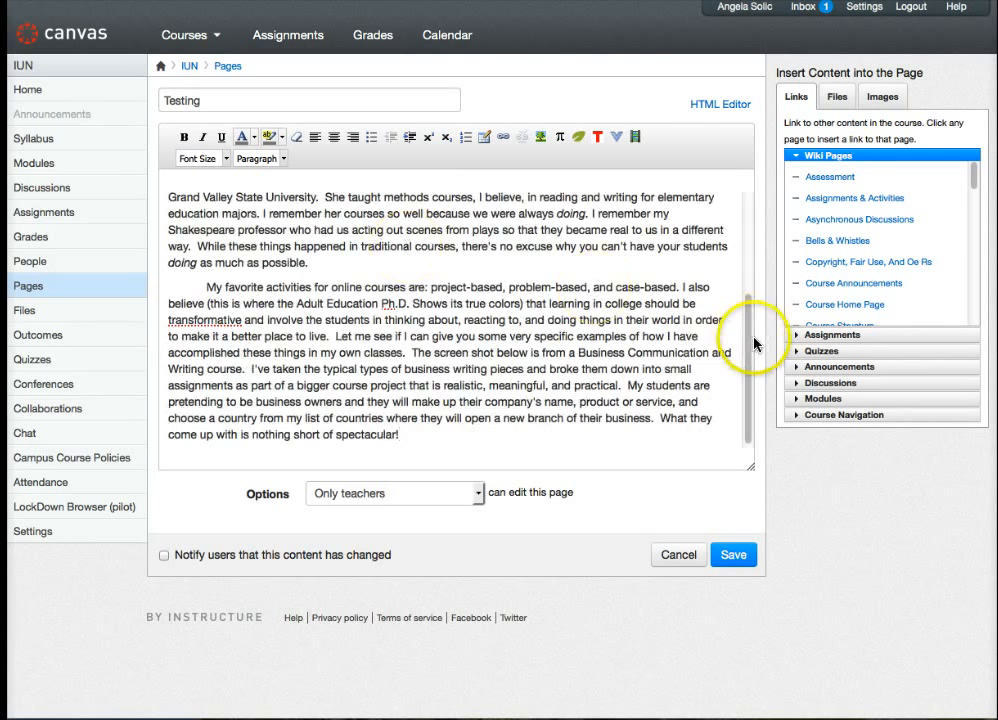
- Insert an empty line above the heading "Make their time worth it" at the start of the page body
left_click_drag(744, 370, 728, 140)
mouse_move(733, 256)
left_mouse_down()
mouse_move(737, 437)
mouse_move(737, 237)
left_mouse_up()
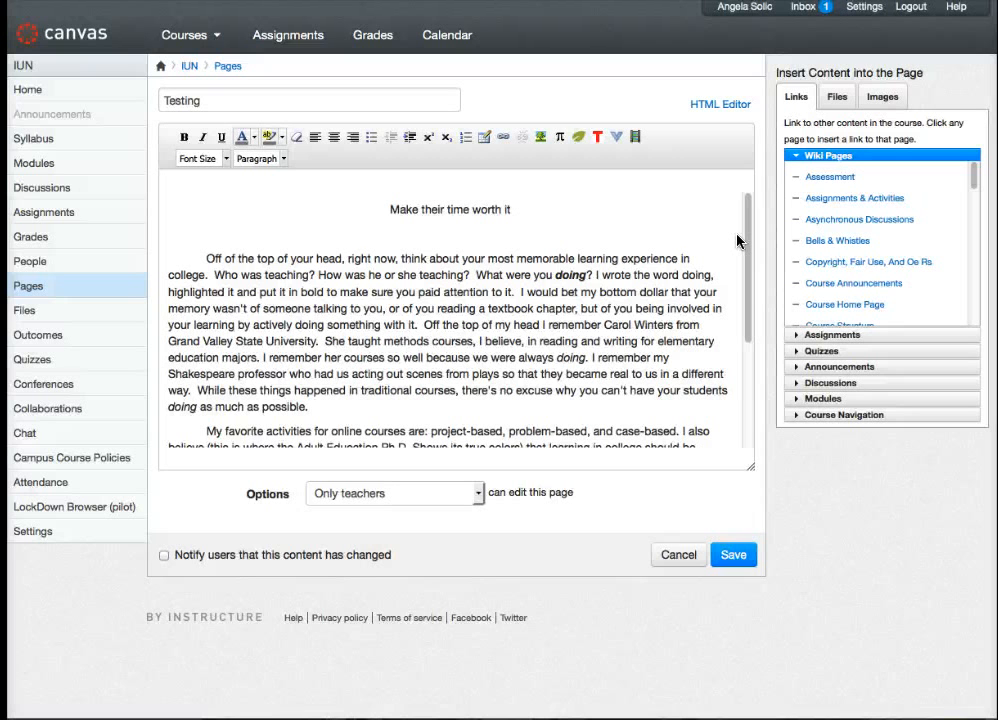
left_click(730, 252)
left_click(747, 233)
left_click(745, 234)
left_click_drag(395, 209, 444, 198)
key("Return")
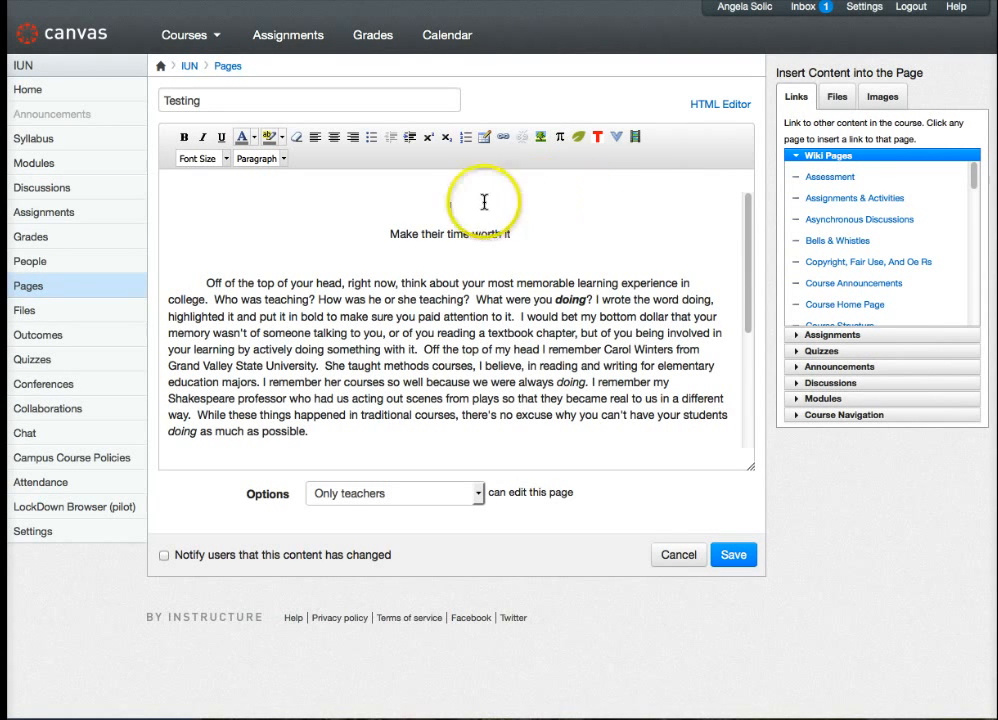
- Start embedding an image on the empty line and search Flickr for Creative Commons images of "time"
left_click(540, 138)
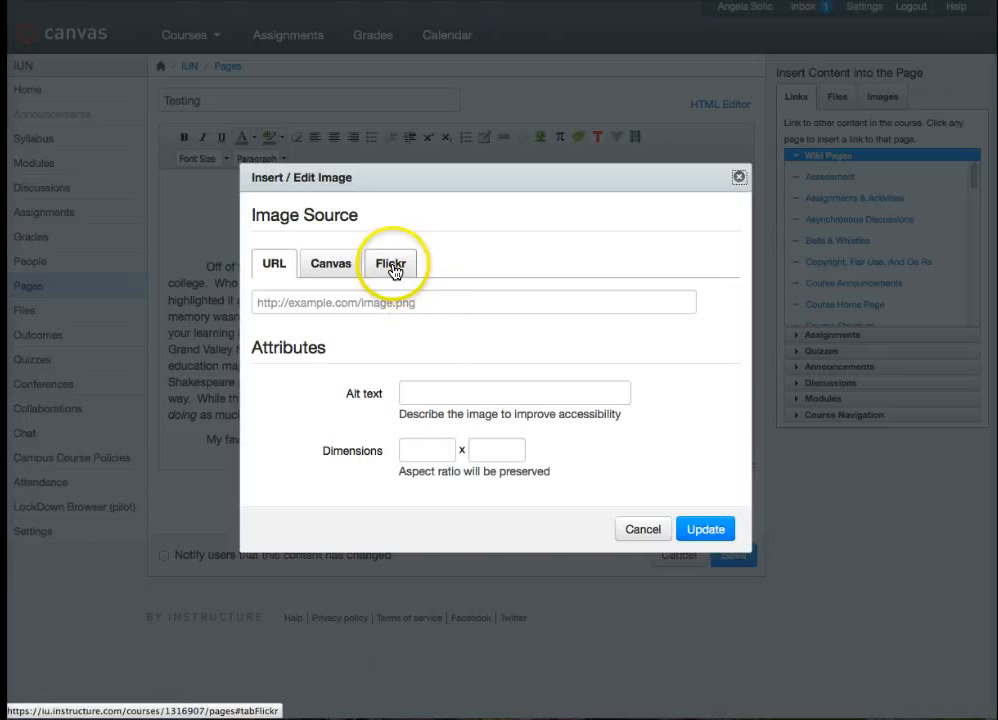
left_click(336, 268)
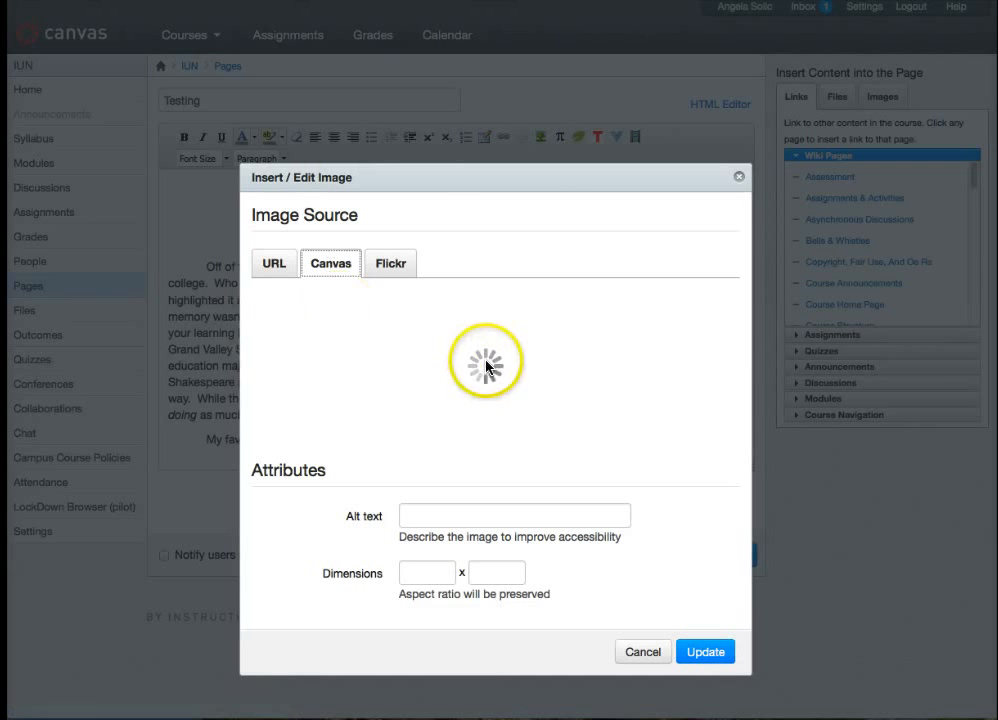
left_click(390, 263)
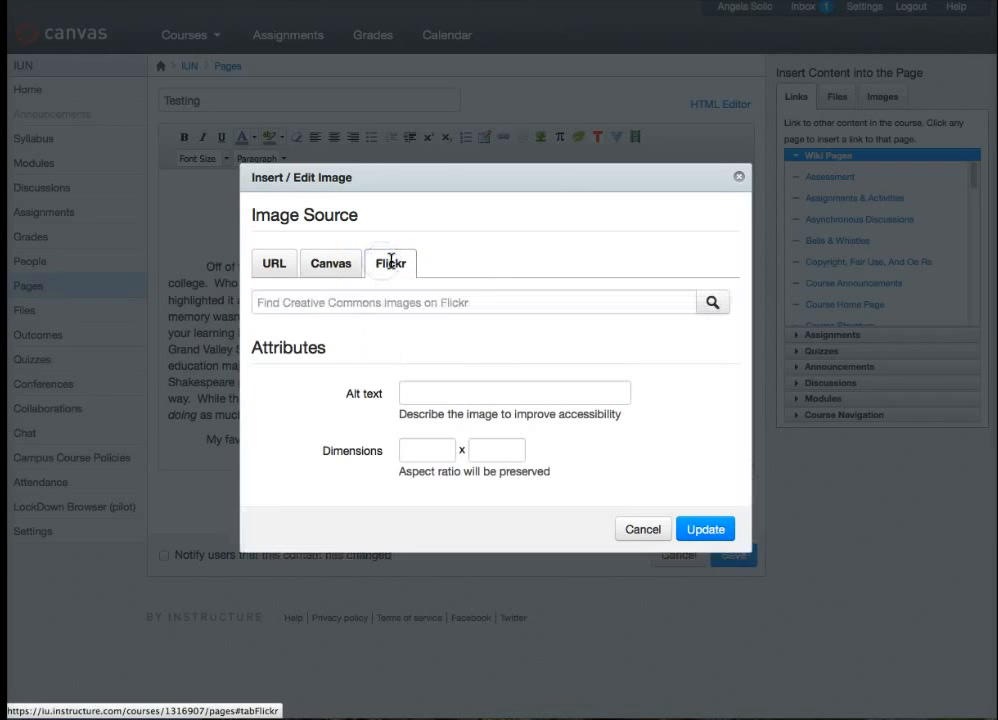
left_click(363, 301)
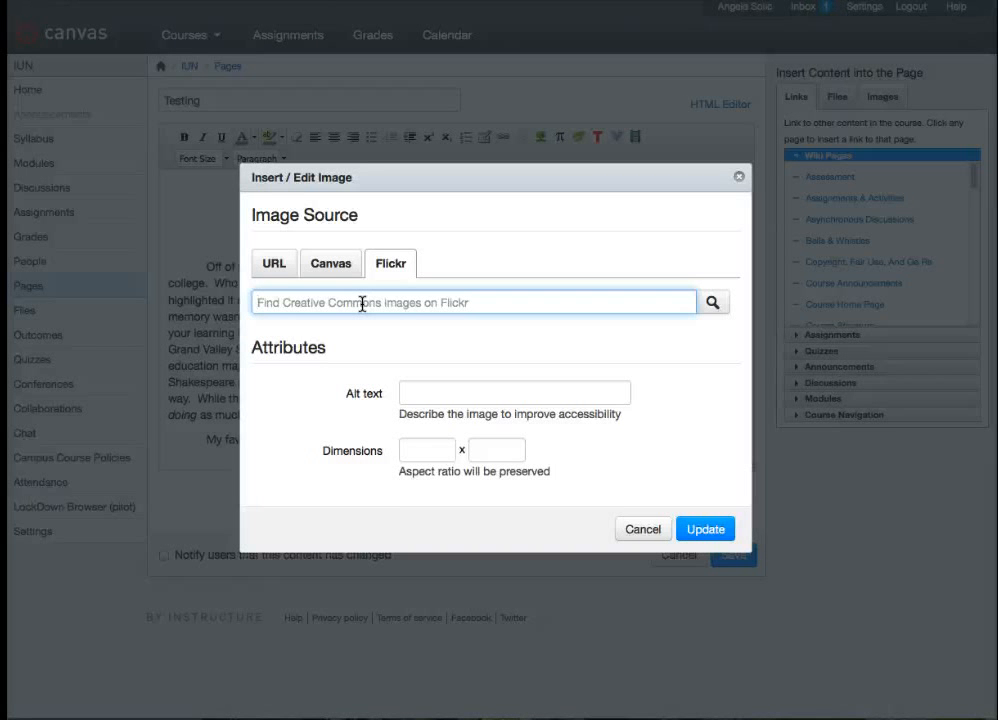
type("time")
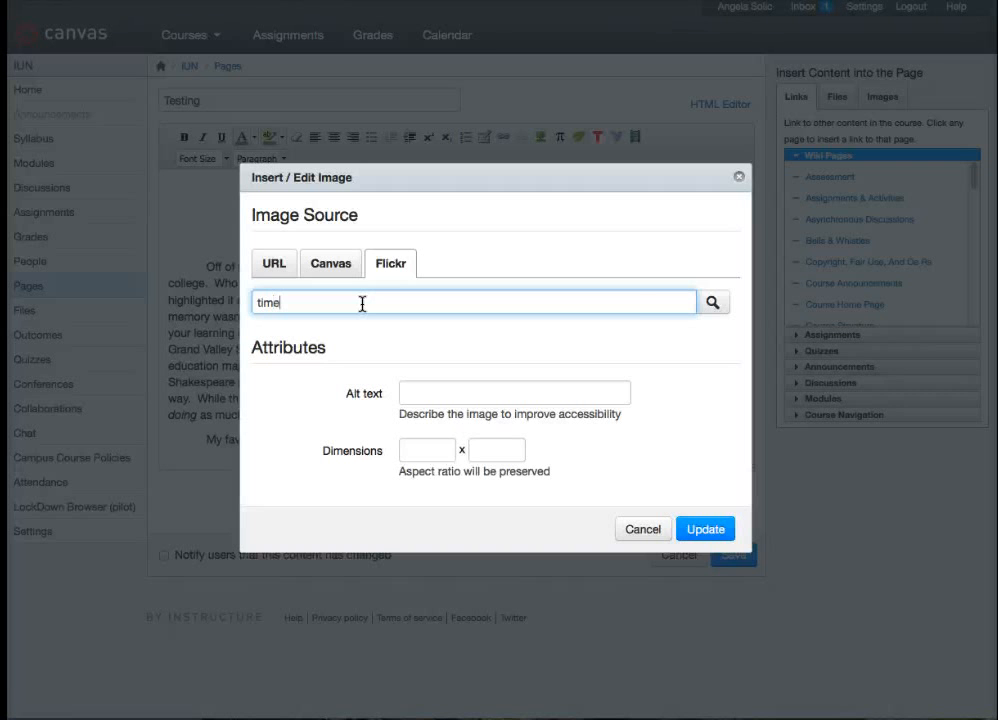
left_click(713, 305)
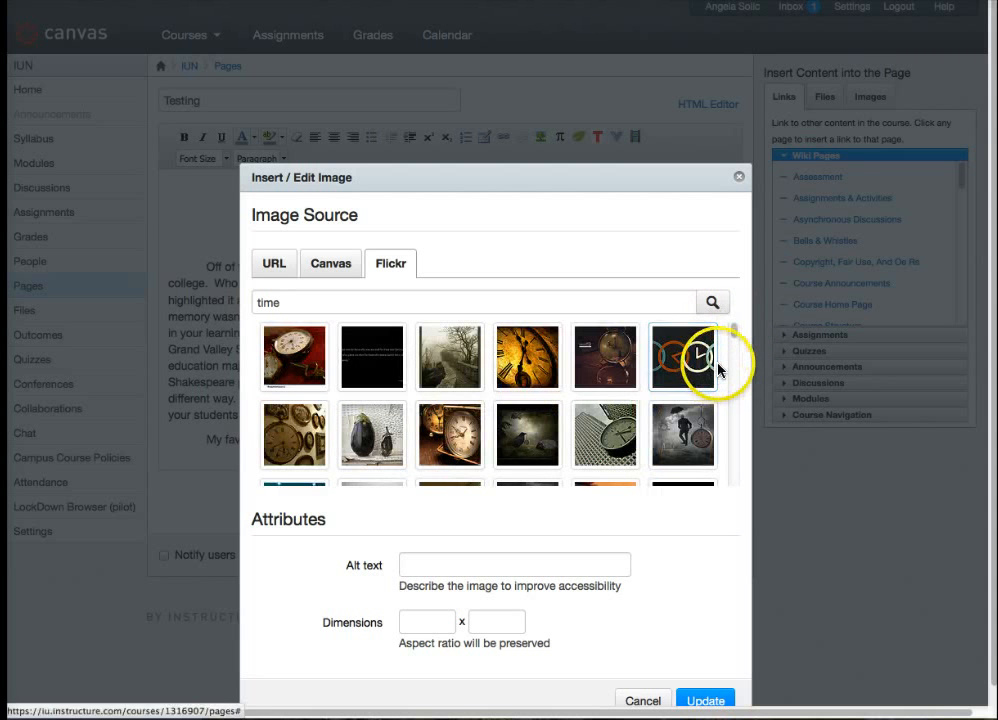
- Insert the Flickr image of a floating clock above a child, with alt text Time Flies and dimensions 500 x 414
scroll(720, 366, "down", 3)
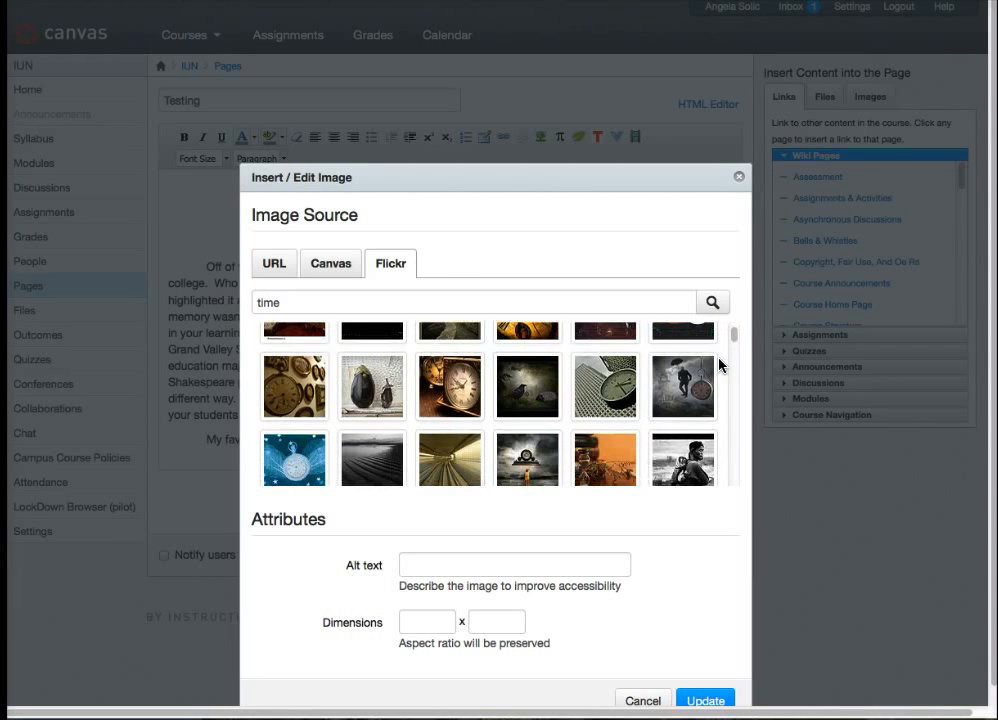
scroll(719, 366, "down", 2)
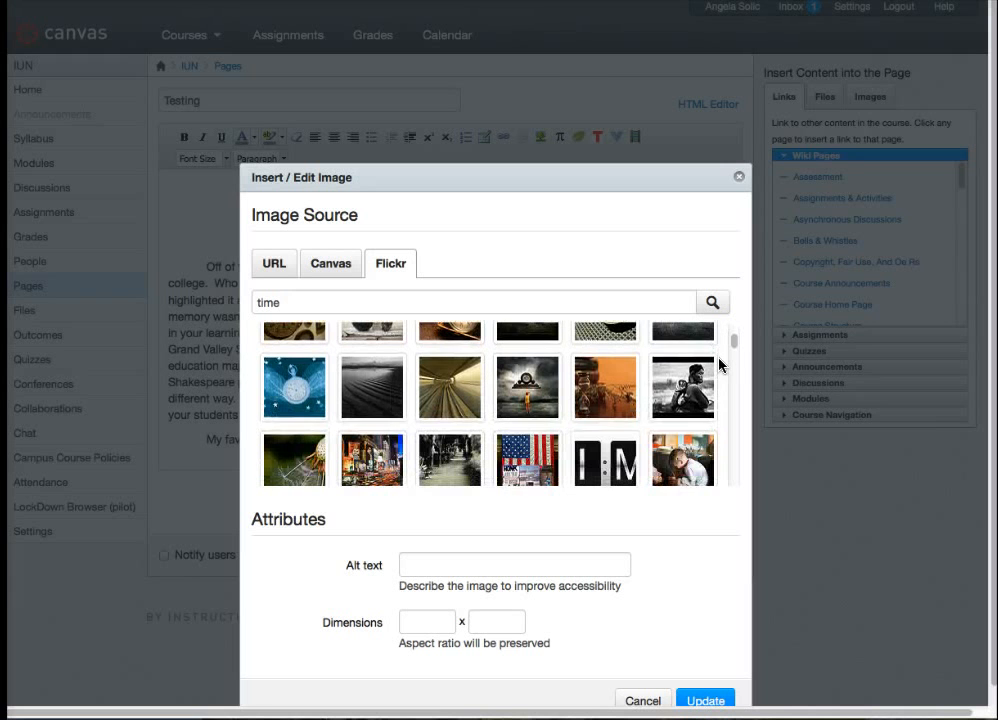
scroll(719, 371, "down", 1)
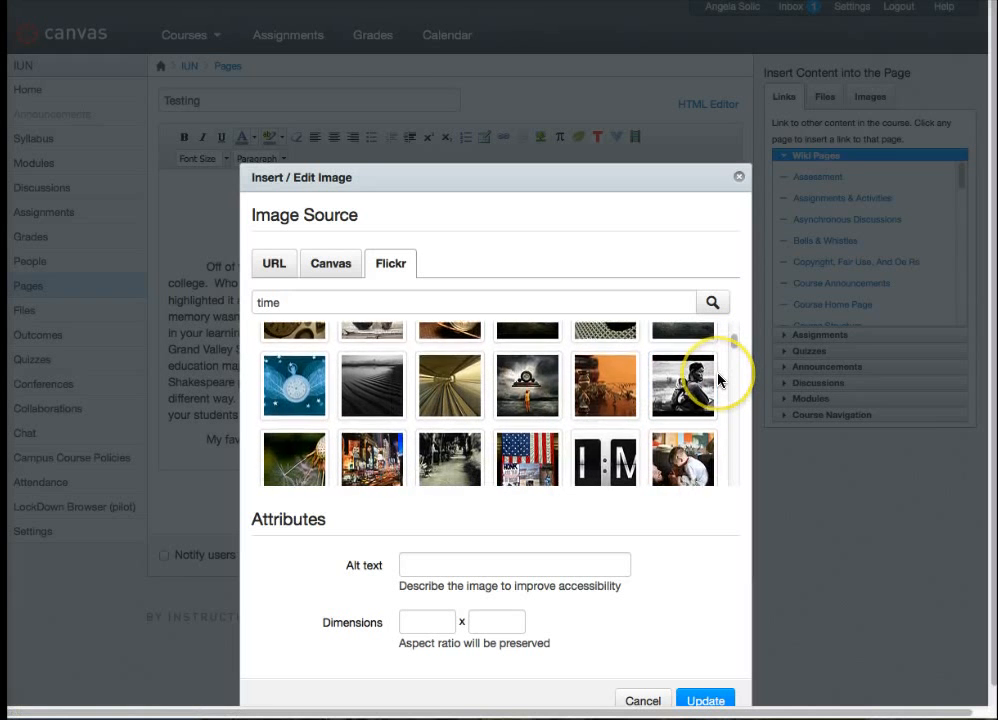
scroll(722, 372, "down", 1)
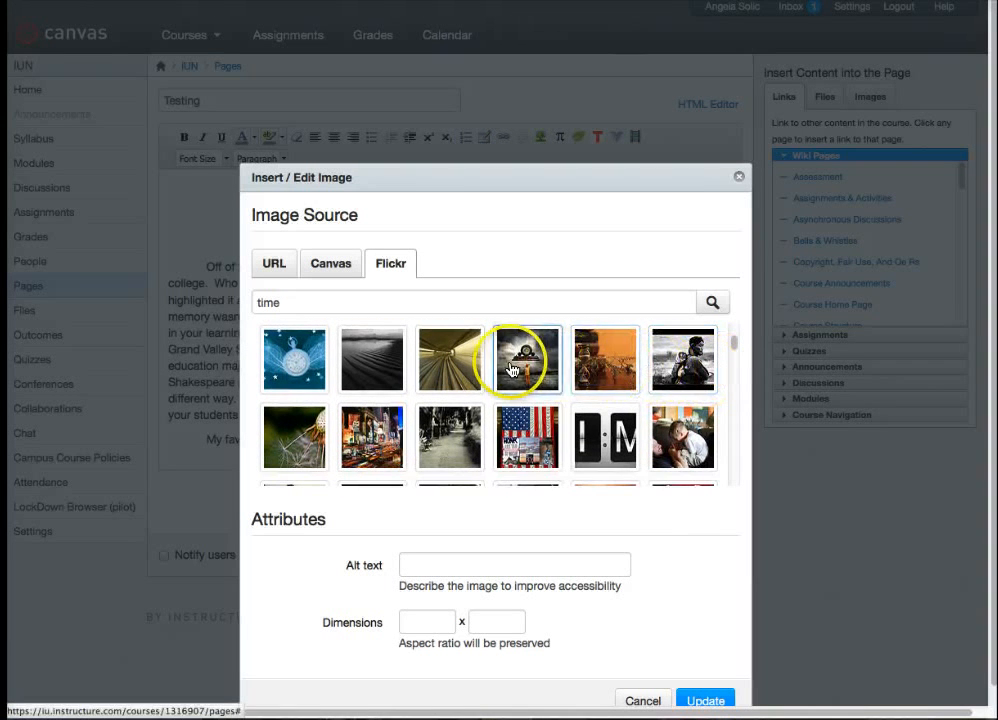
left_click(530, 368)
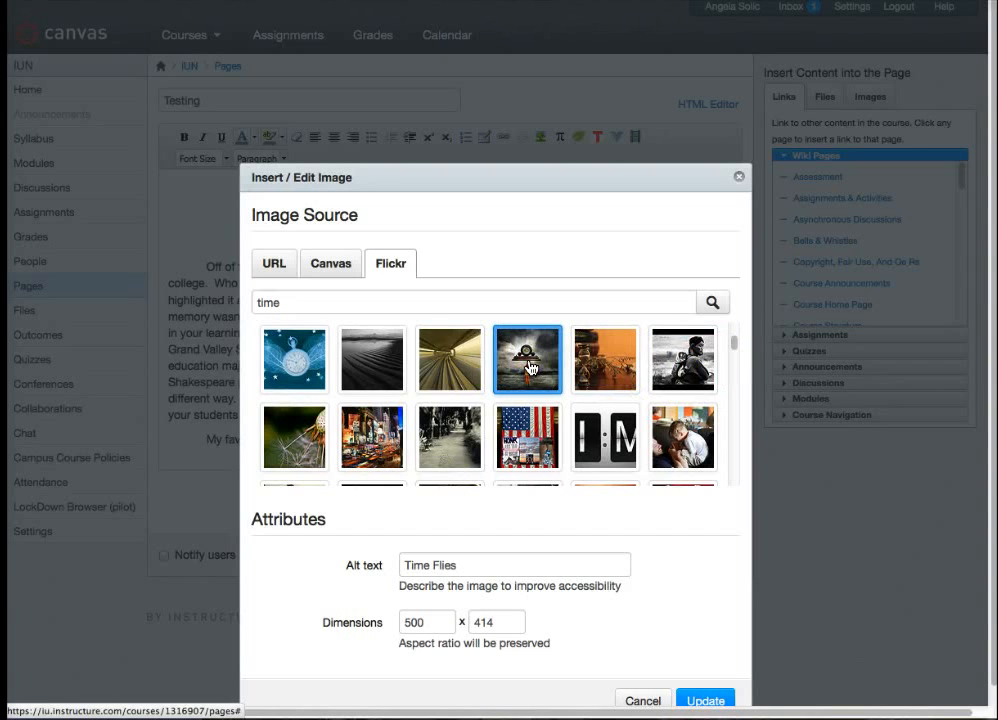
left_click(455, 566)
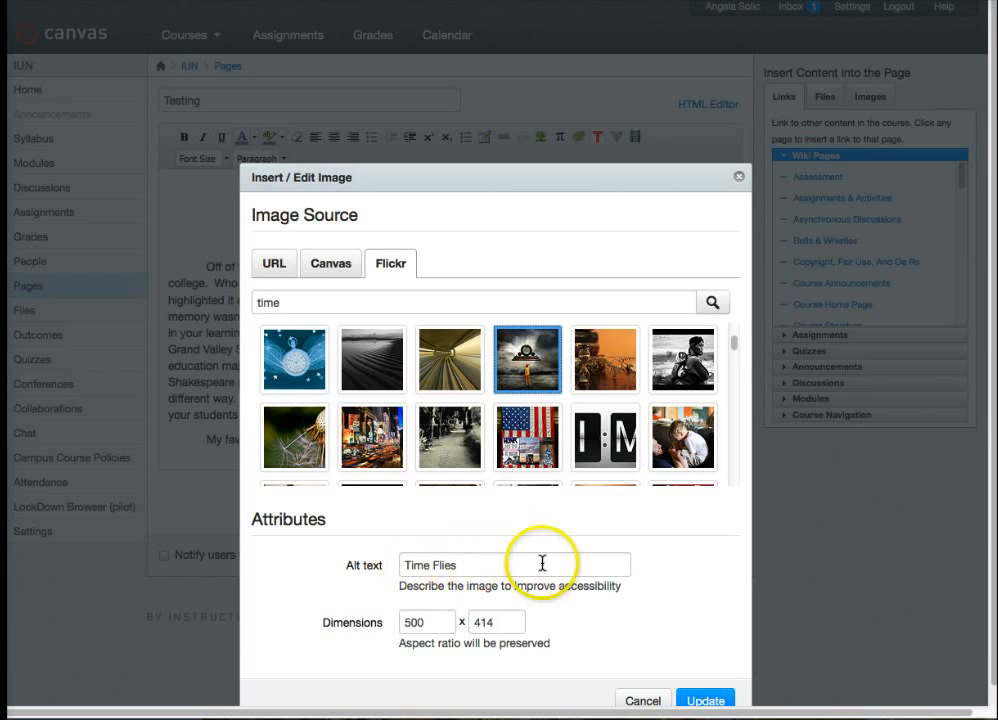
scroll(660, 595, "down", 1)
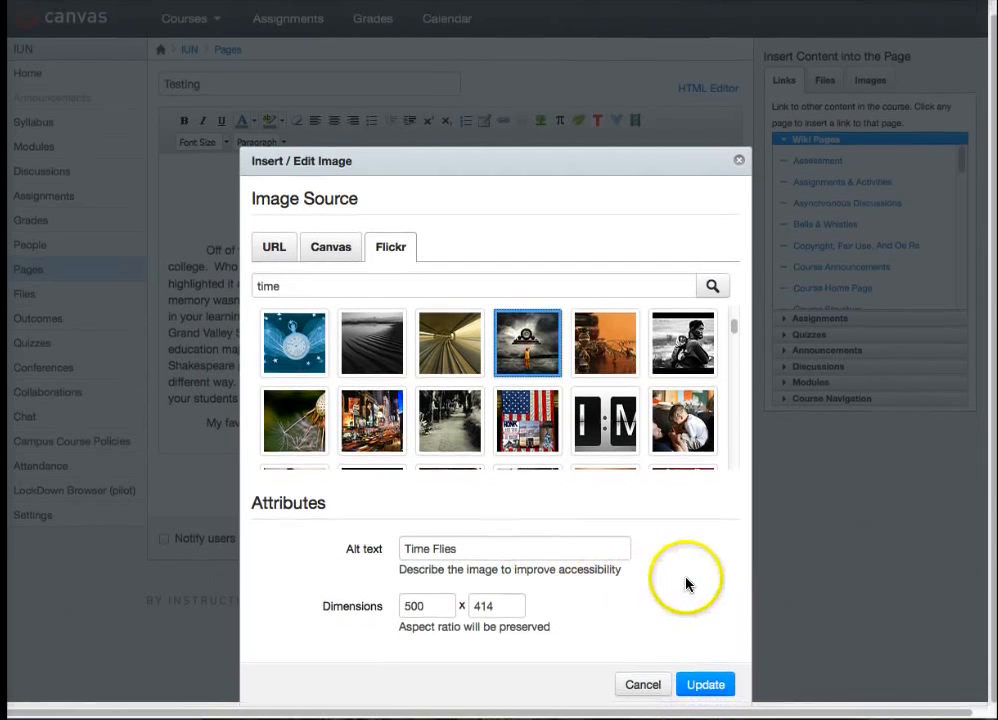
left_click(704, 684)
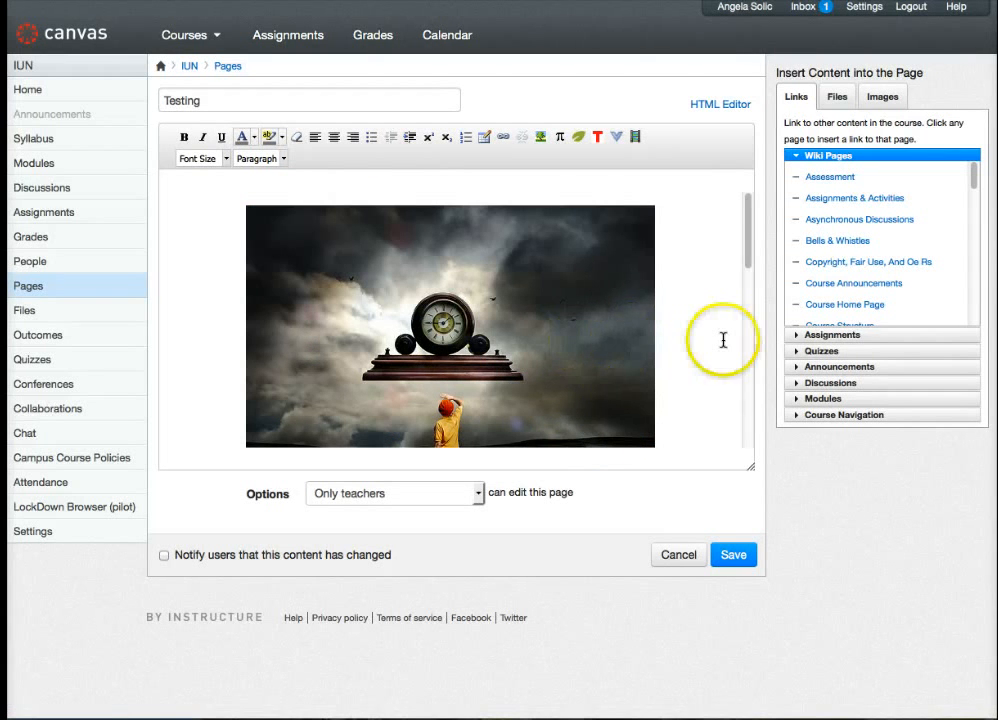
- Shrink the inserted clock image proportionally to about half the width of the text area
scroll(718, 334, "down", 3)
scroll(718, 334, "down", 2)
scroll(718, 334, "up", 4)
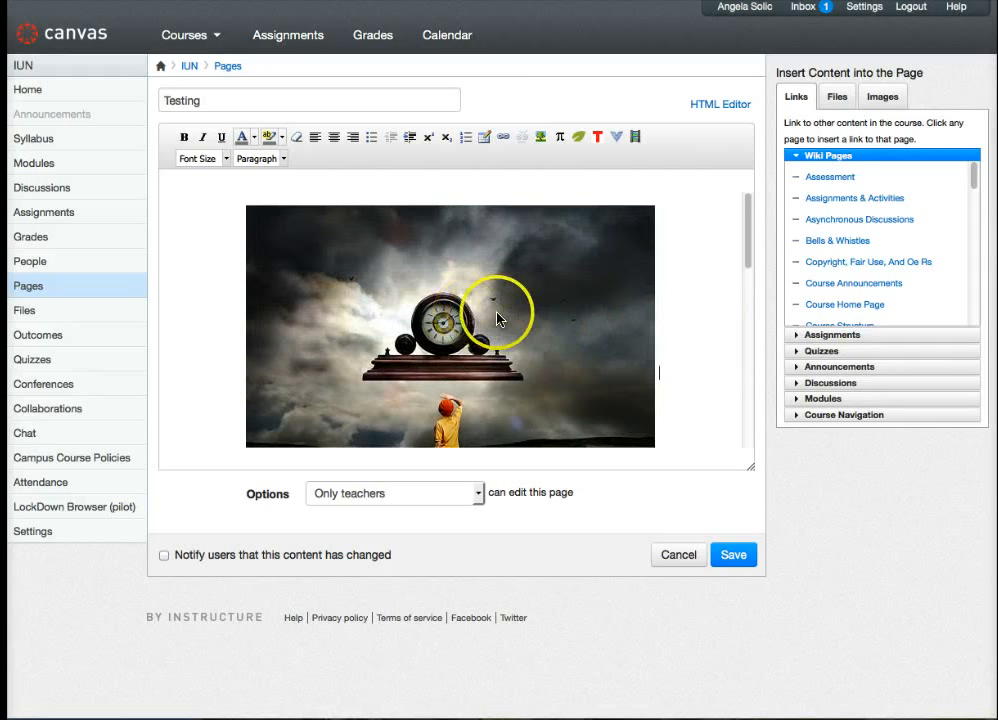
left_click(487, 318)
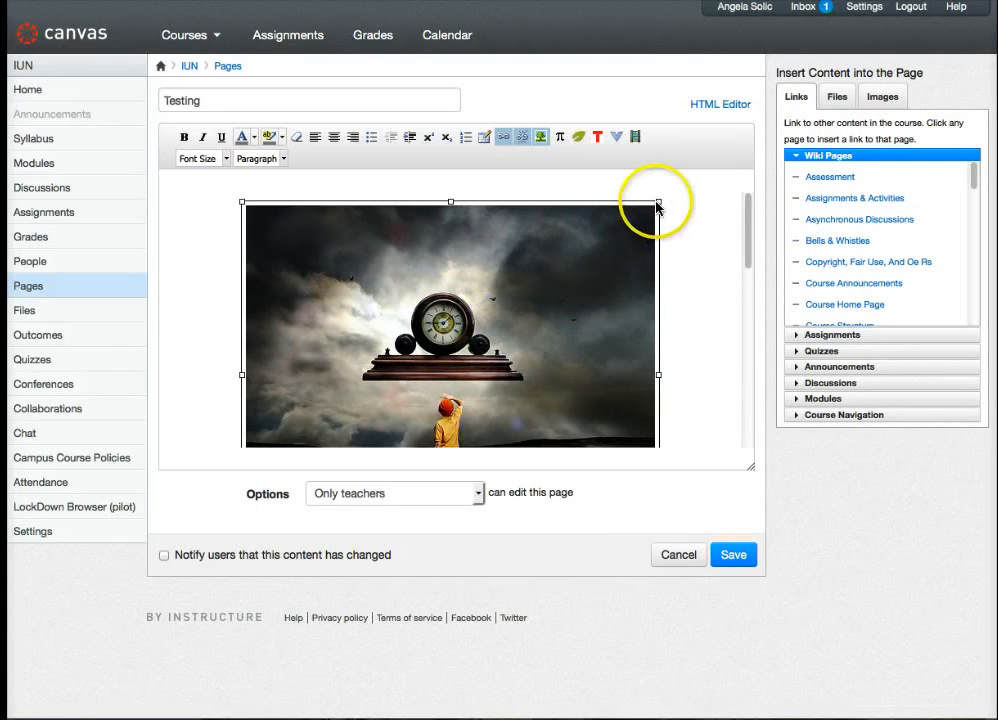
left_click_drag(658, 202, 470, 350)
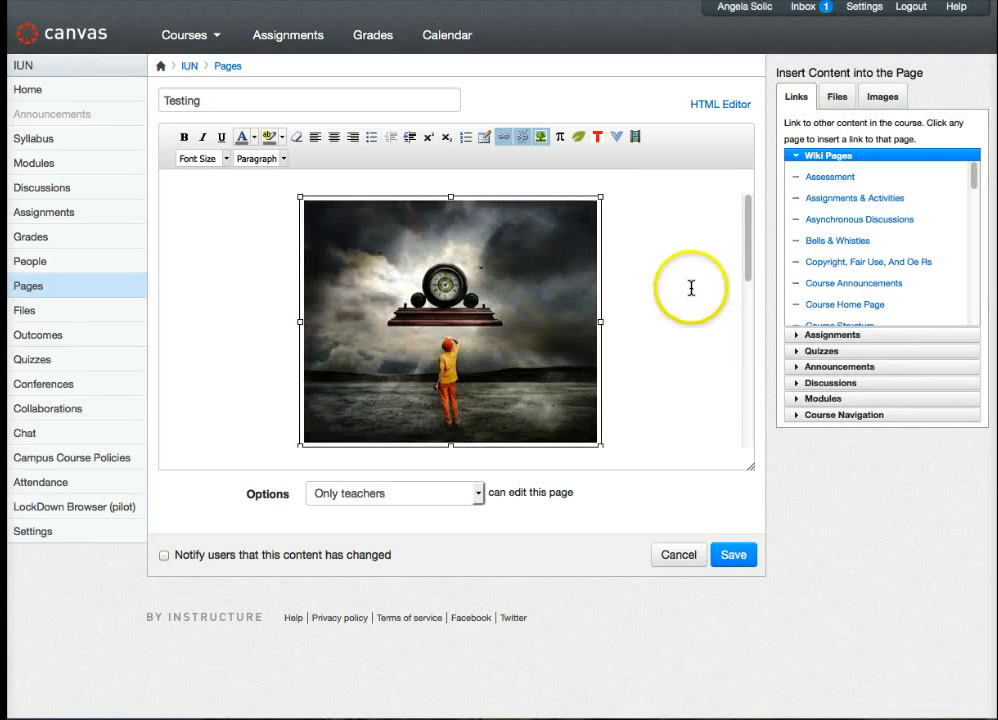
left_click_drag(602, 196, 590, 206)
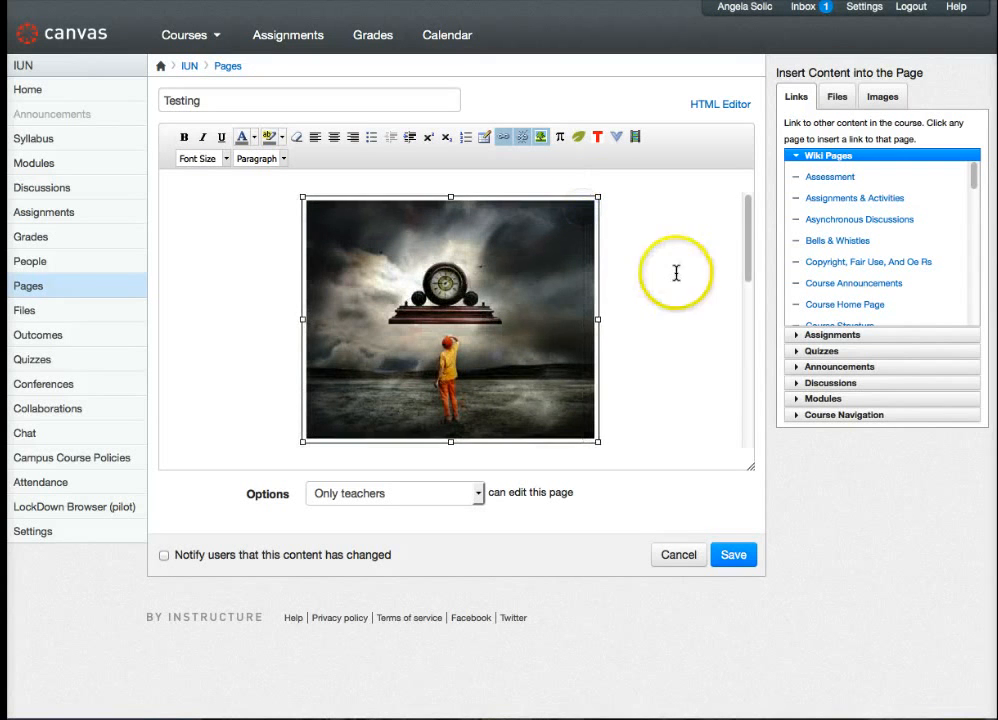
scroll(630, 333, "down", 2)
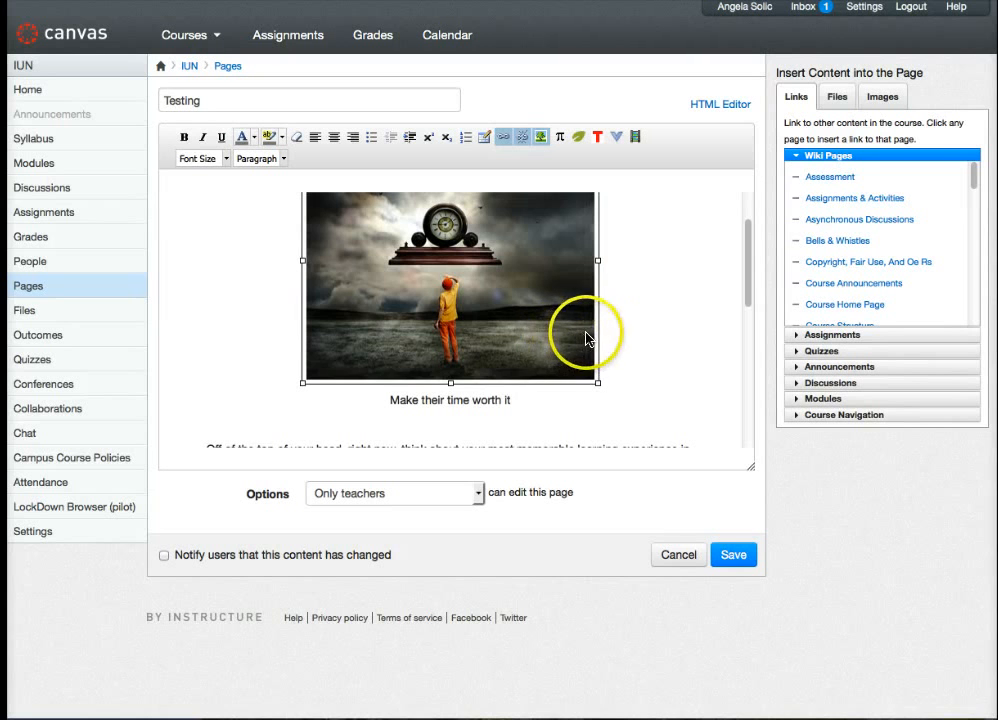
left_click(629, 332)
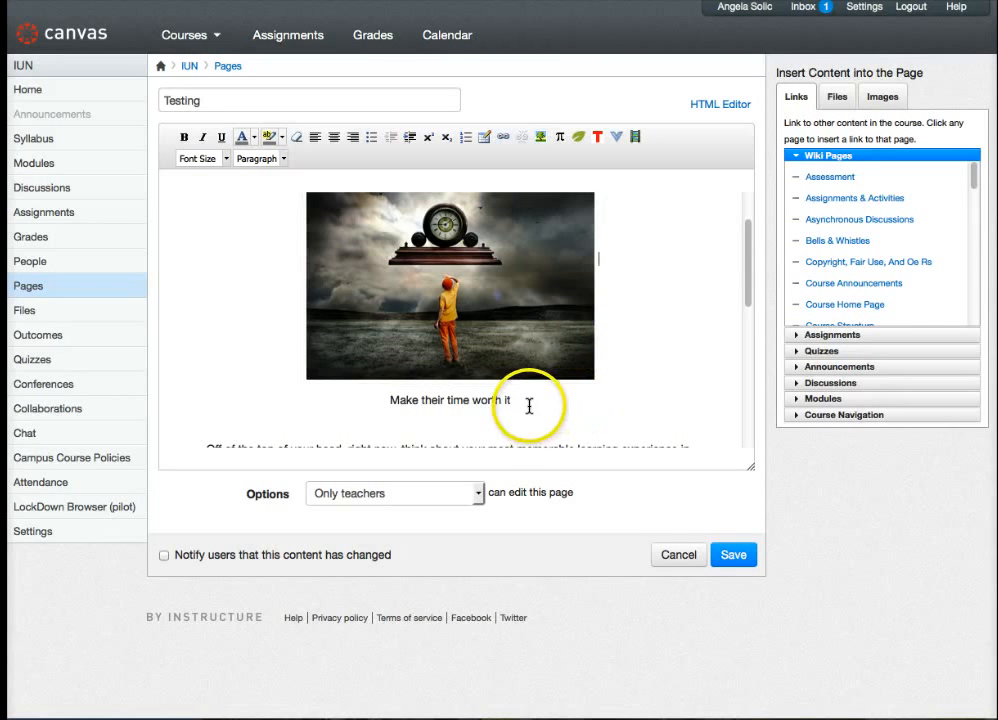
- Align the clock image left so the text wraps beside it, and save the page
scroll(528, 404, "down", 2)
scroll(530, 400, "up", 3)
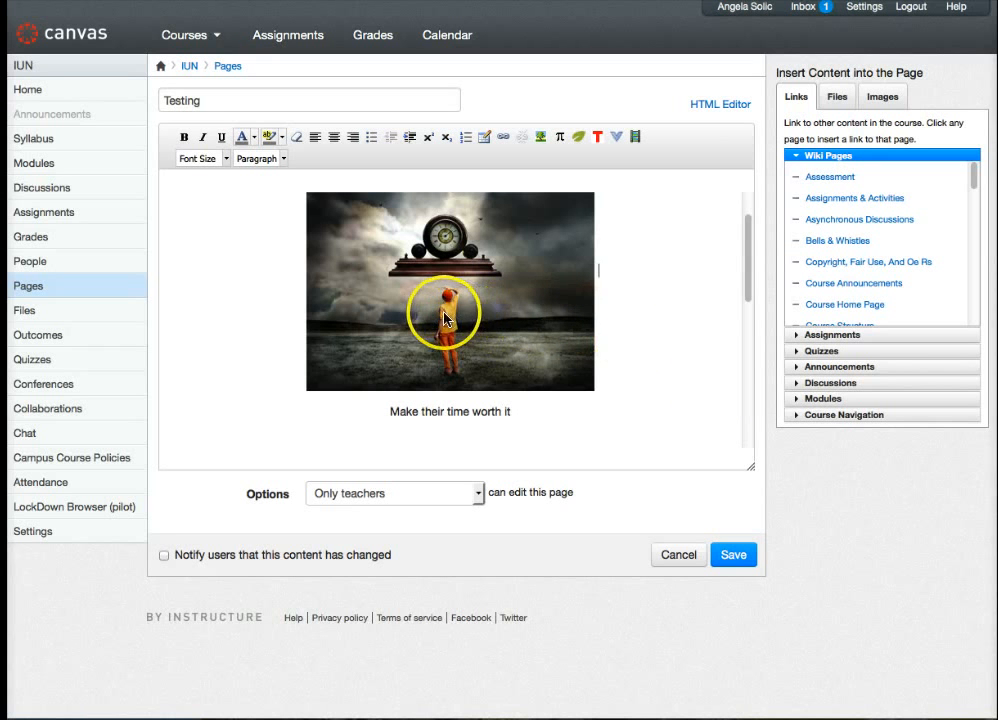
left_click(407, 312)
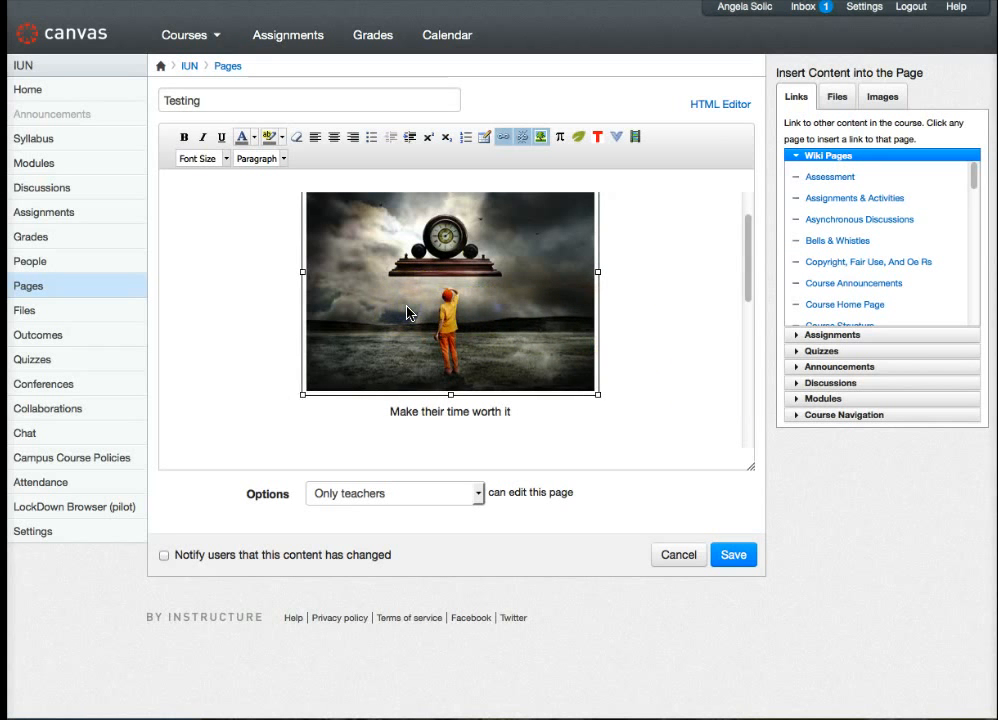
left_click(312, 139)
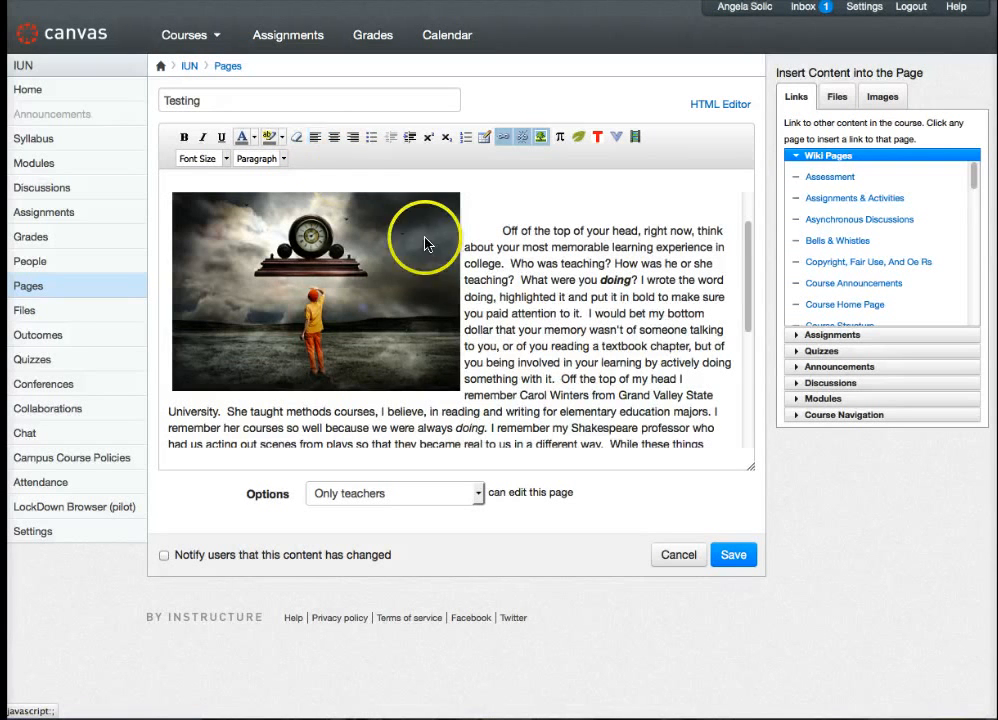
scroll(465, 298, "up", 1)
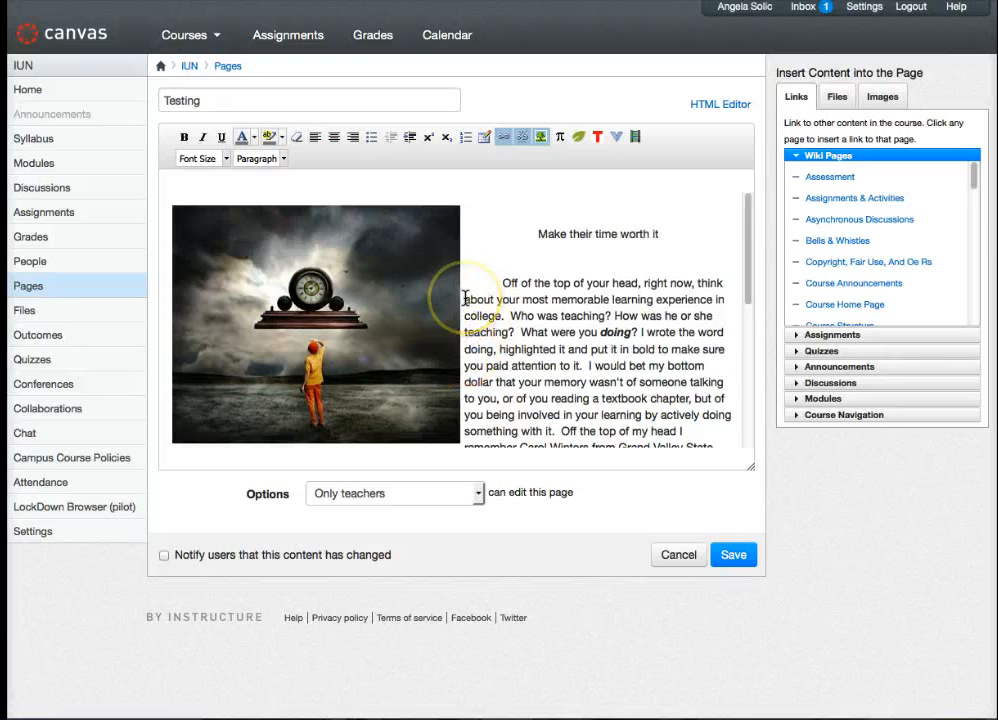
scroll(465, 300, "down", 2)
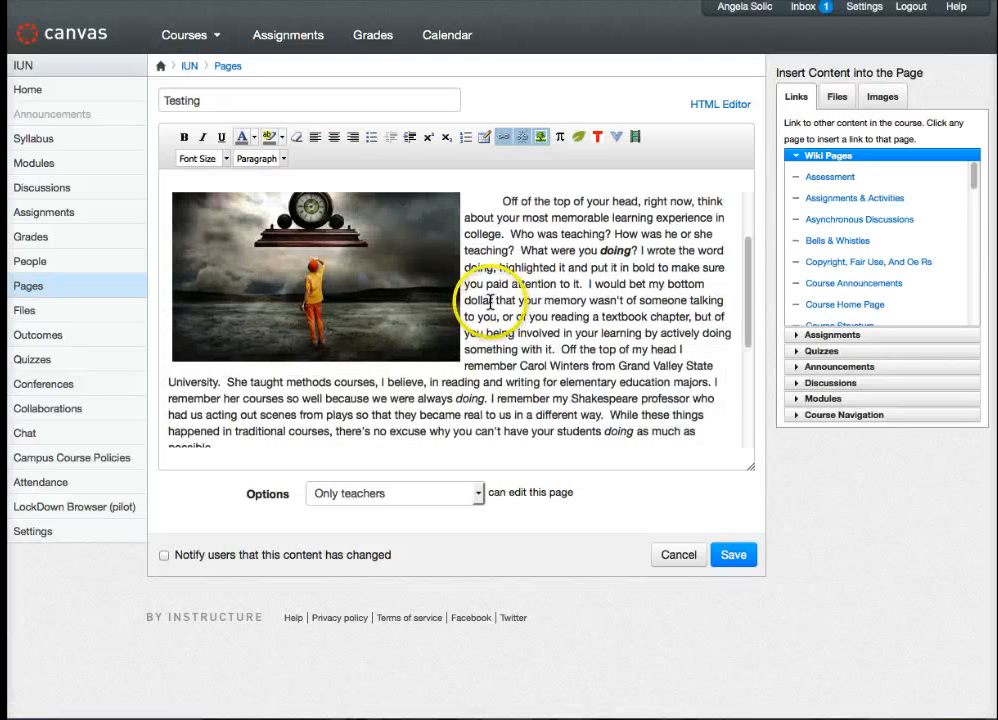
left_click(738, 557)
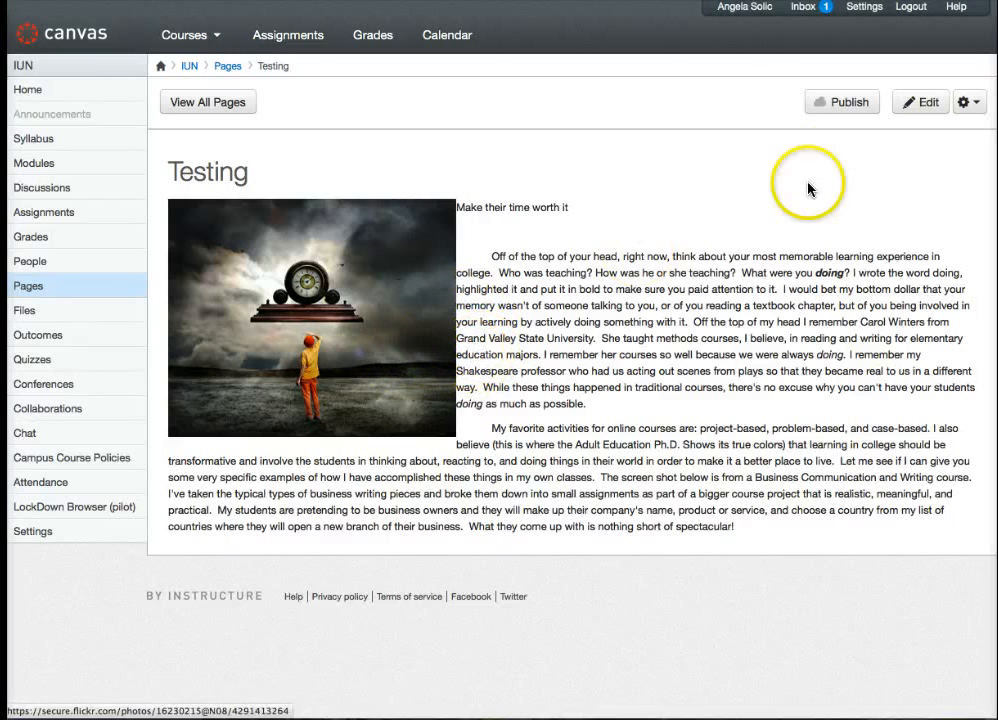
- Reopen the Testing page for editing, align the clock image right, and save the page
left_click(922, 102)
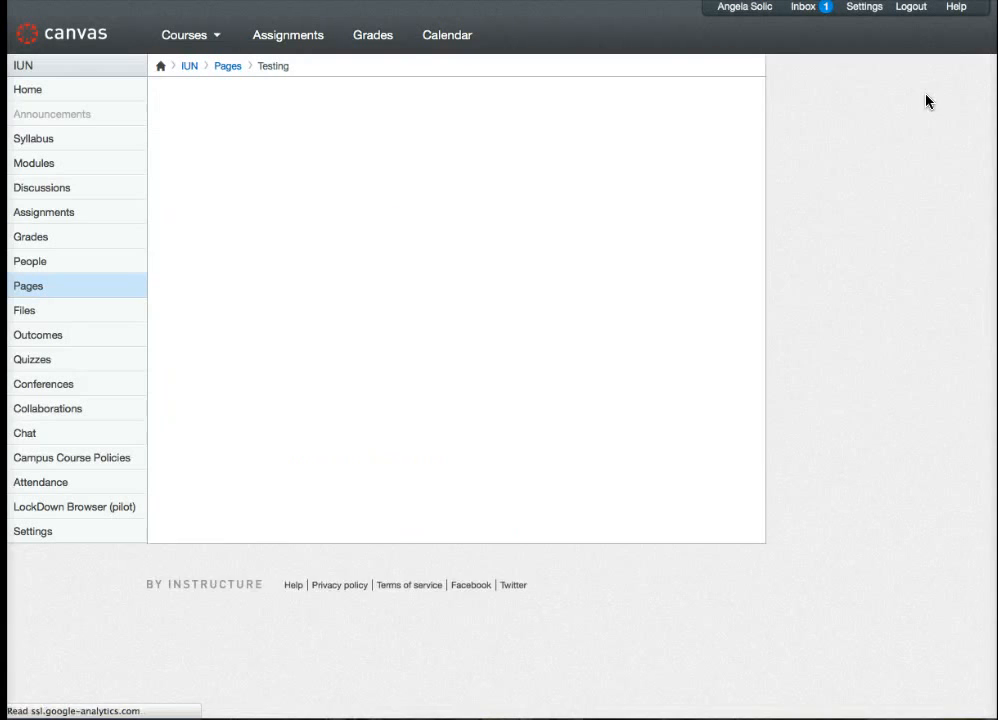
left_click(398, 342)
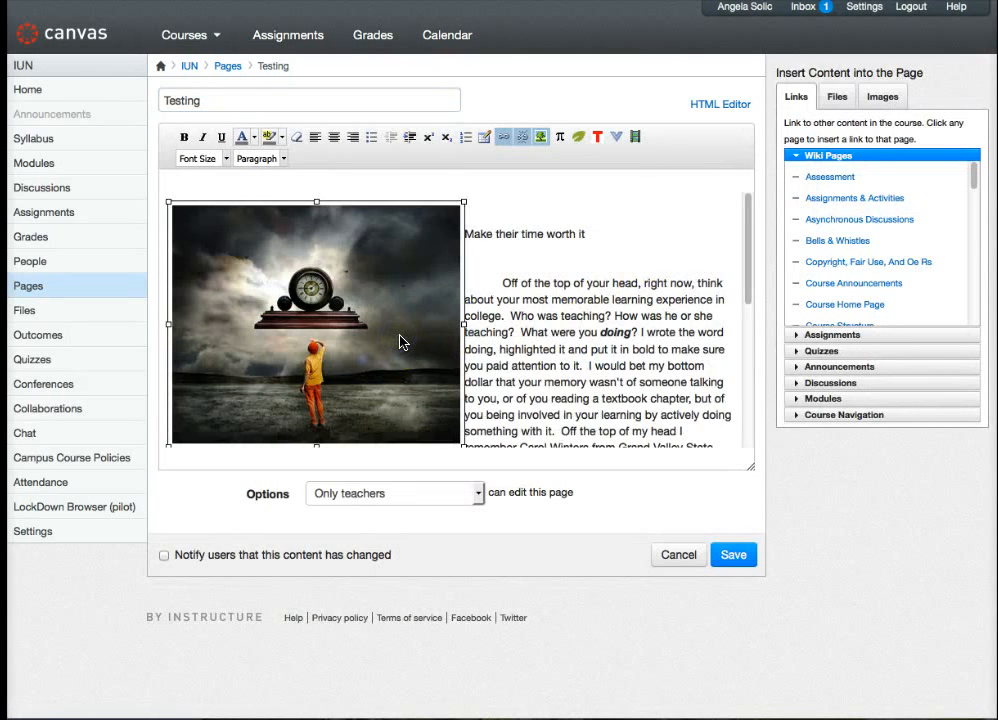
left_click(353, 137)
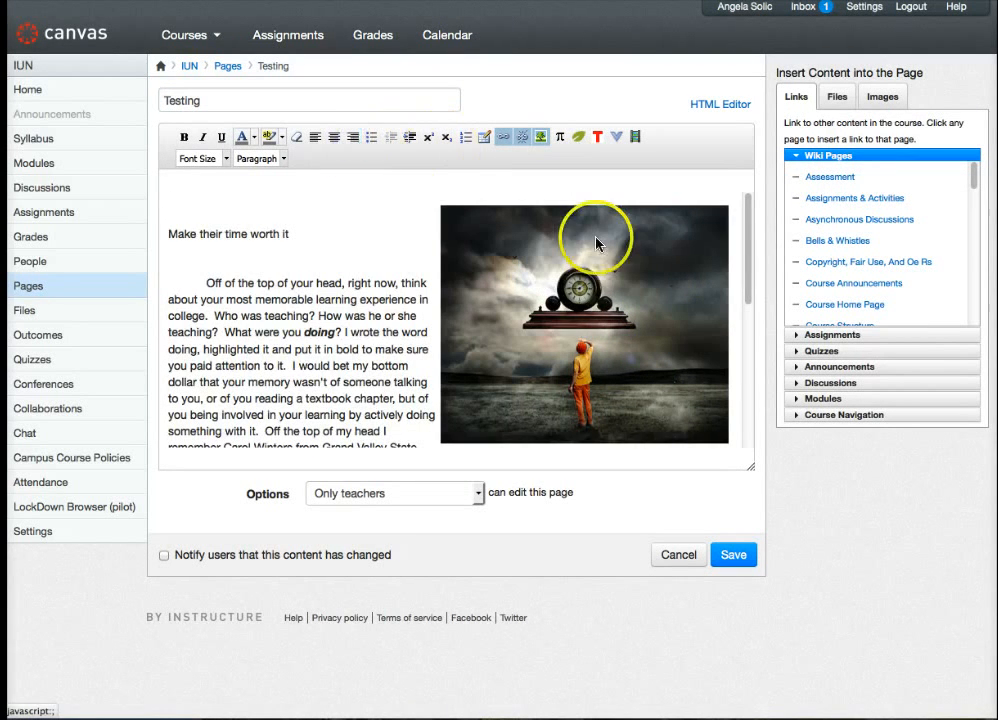
left_click(733, 555)
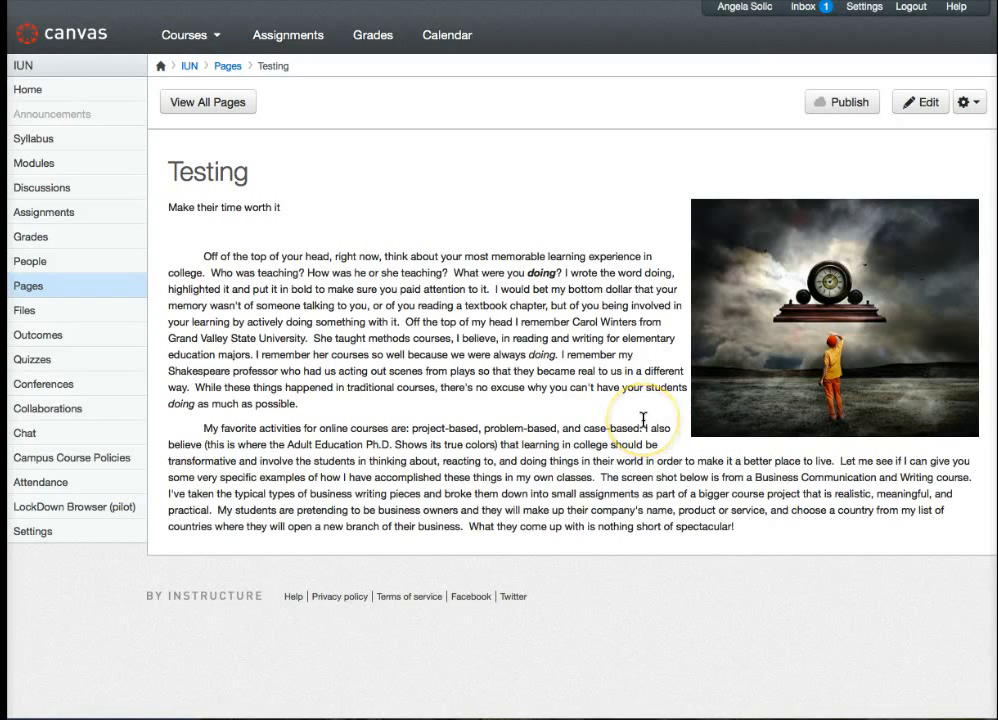
- Open the page in the HTML editor to examine the image's source code, and save the page
left_click(915, 104)
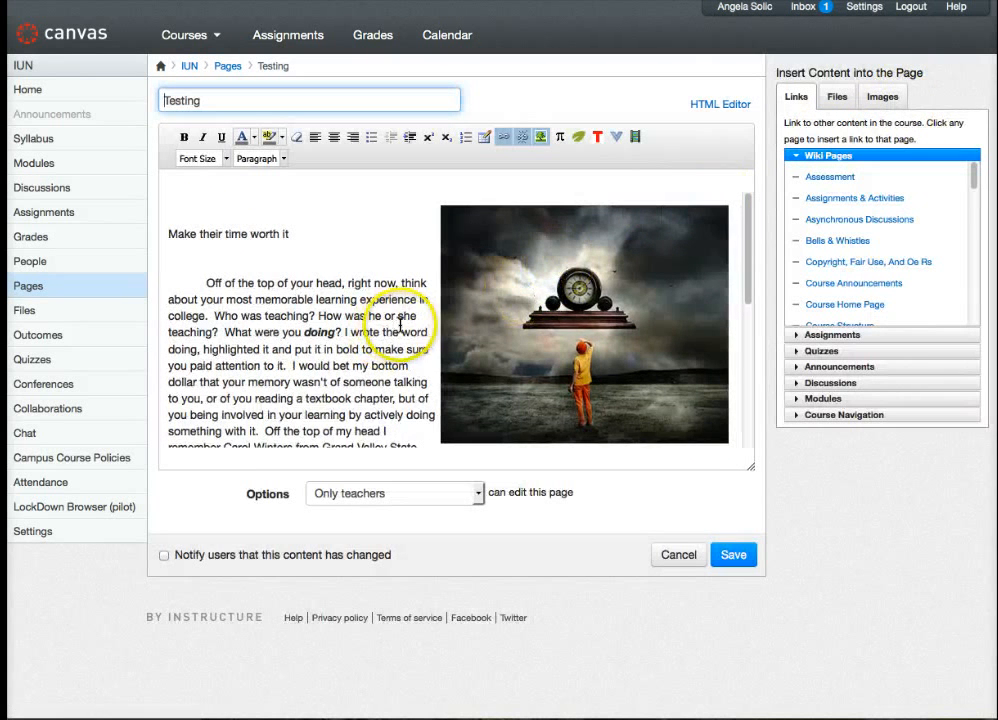
left_click(710, 106)
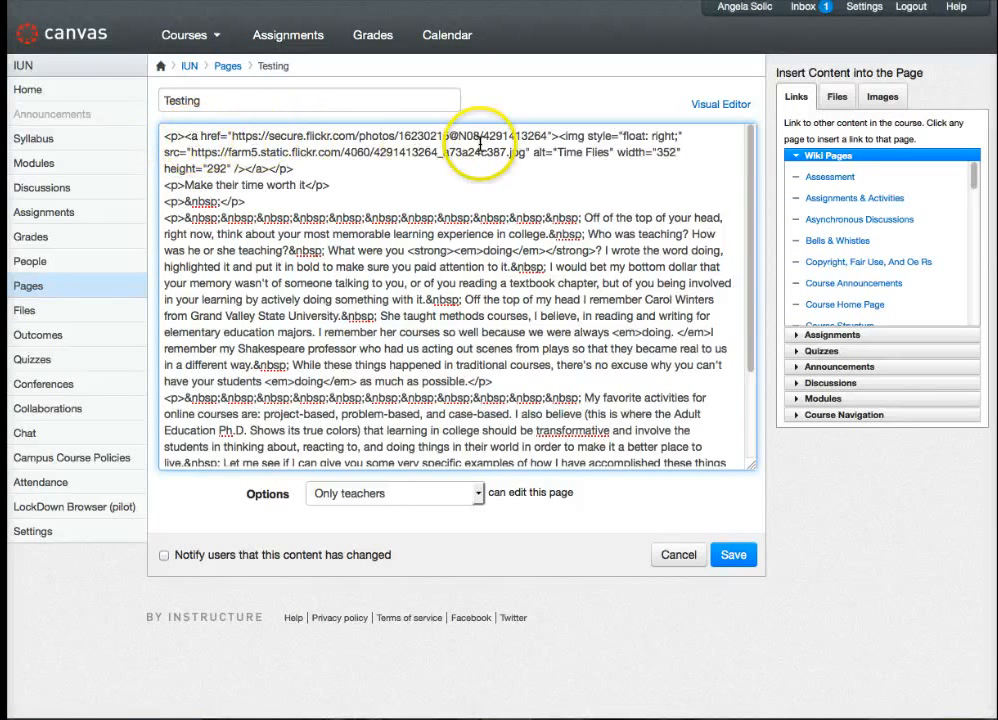
left_click(733, 555)
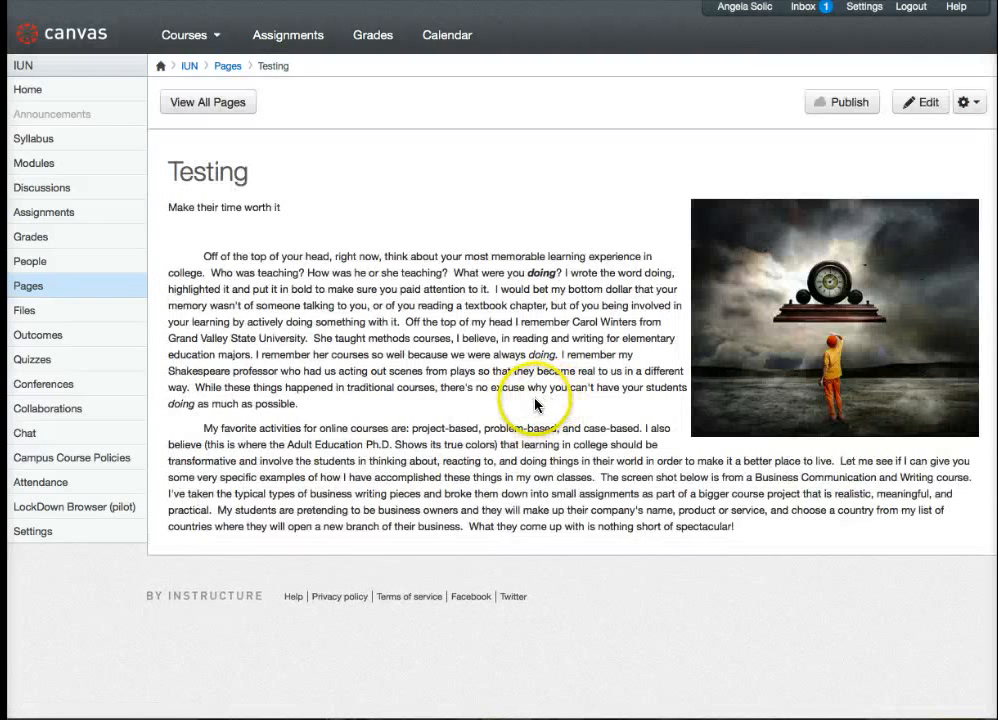
- Reopen the page for editing and, before "The screen shot below", insert the 500 x 375 Flickr image "Headshift business card discussion" from a "business" search
left_click(925, 104)
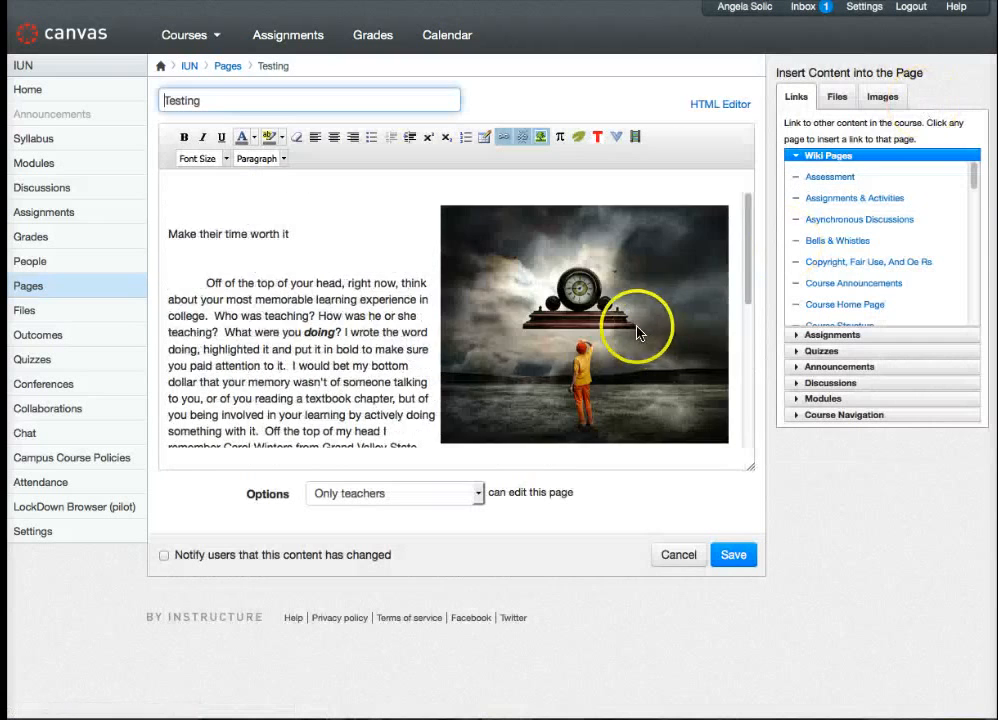
scroll(415, 330, "down", 5)
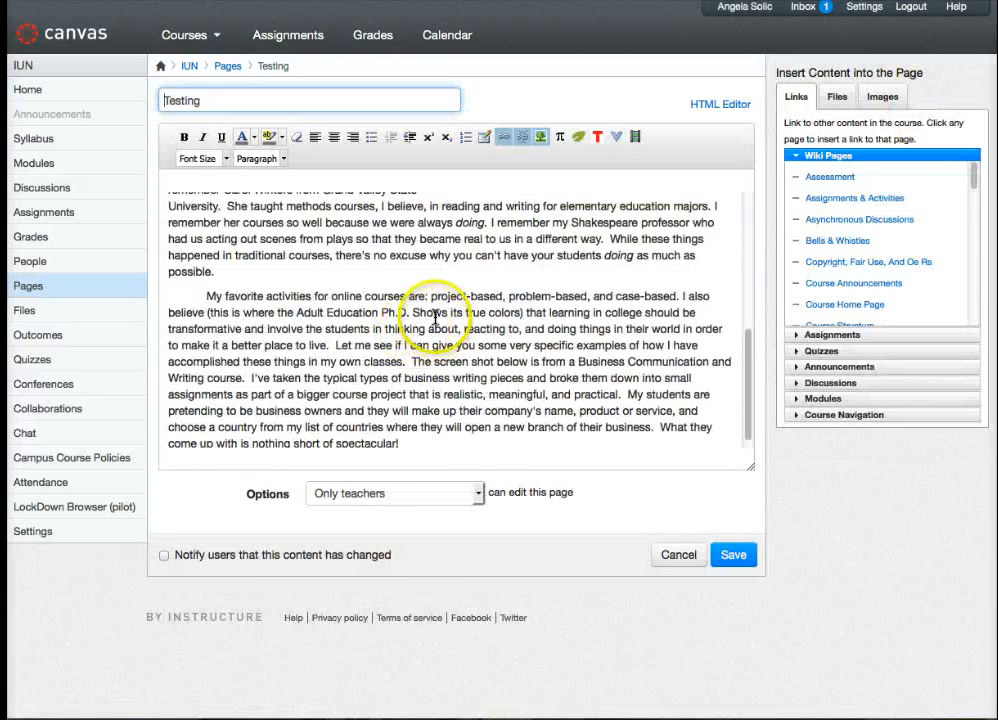
scroll(432, 318, "down", 1)
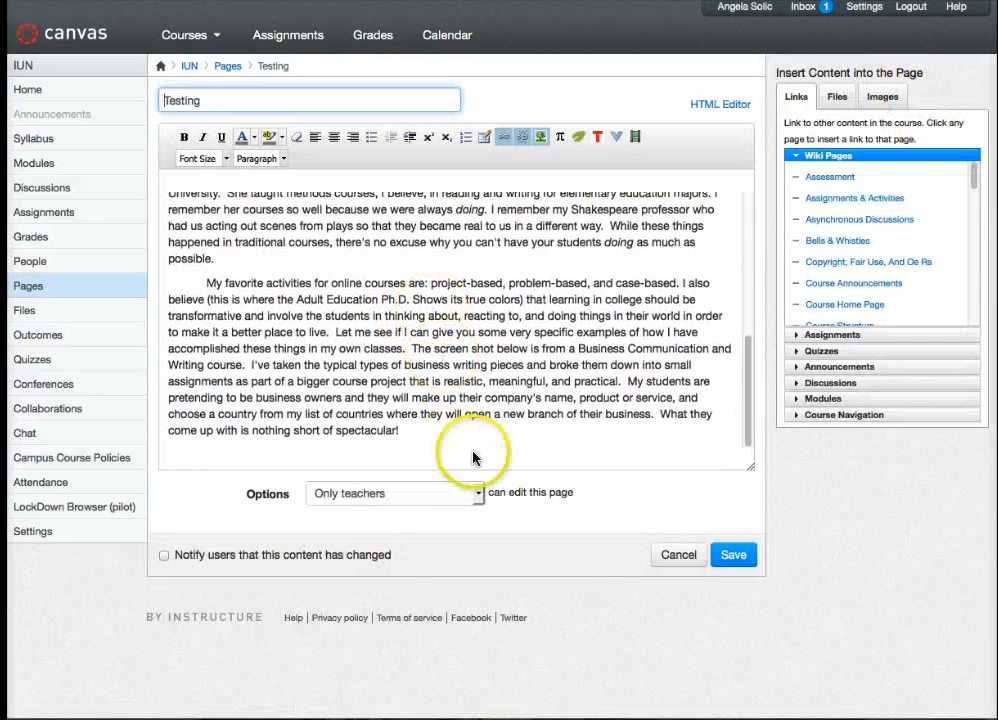
left_click(410, 348)
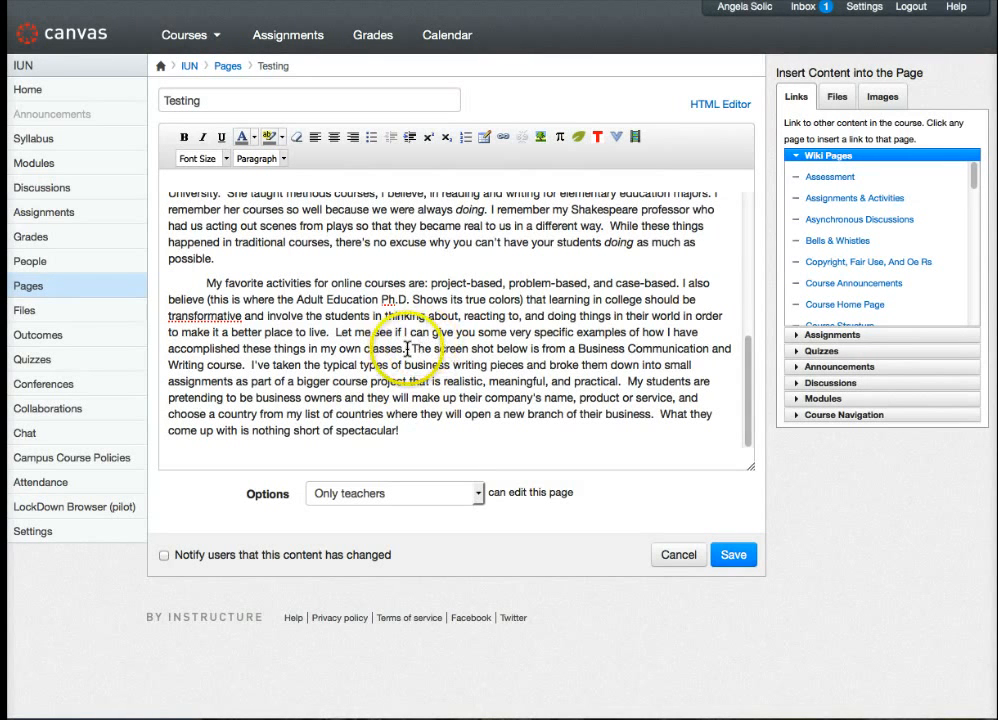
left_click(541, 140)
left_click(390, 262)
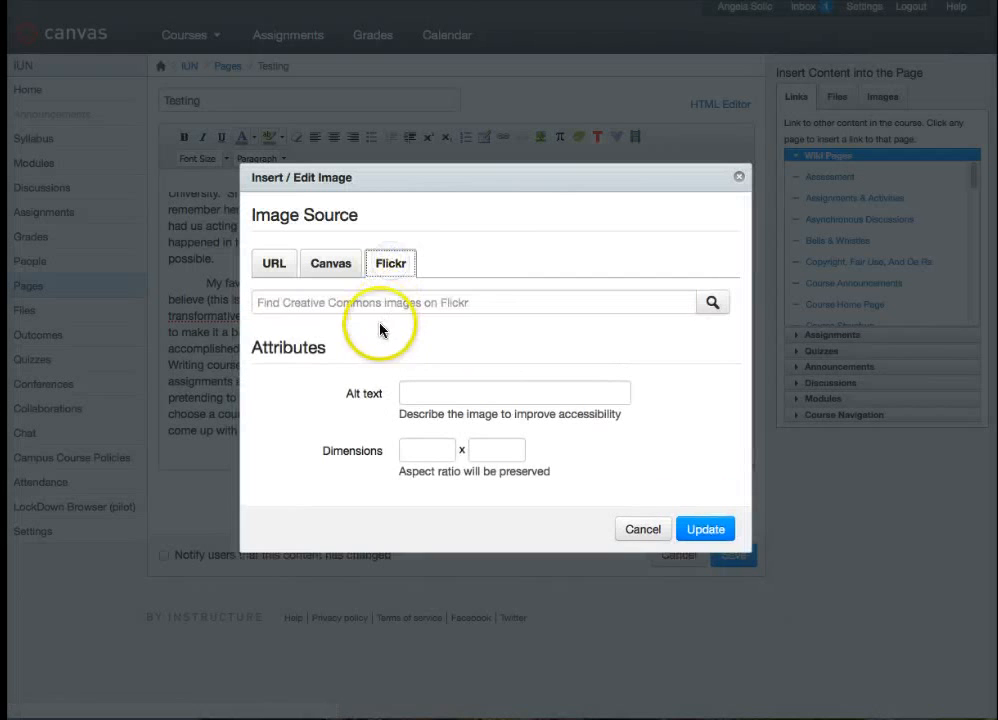
left_click(380, 303)
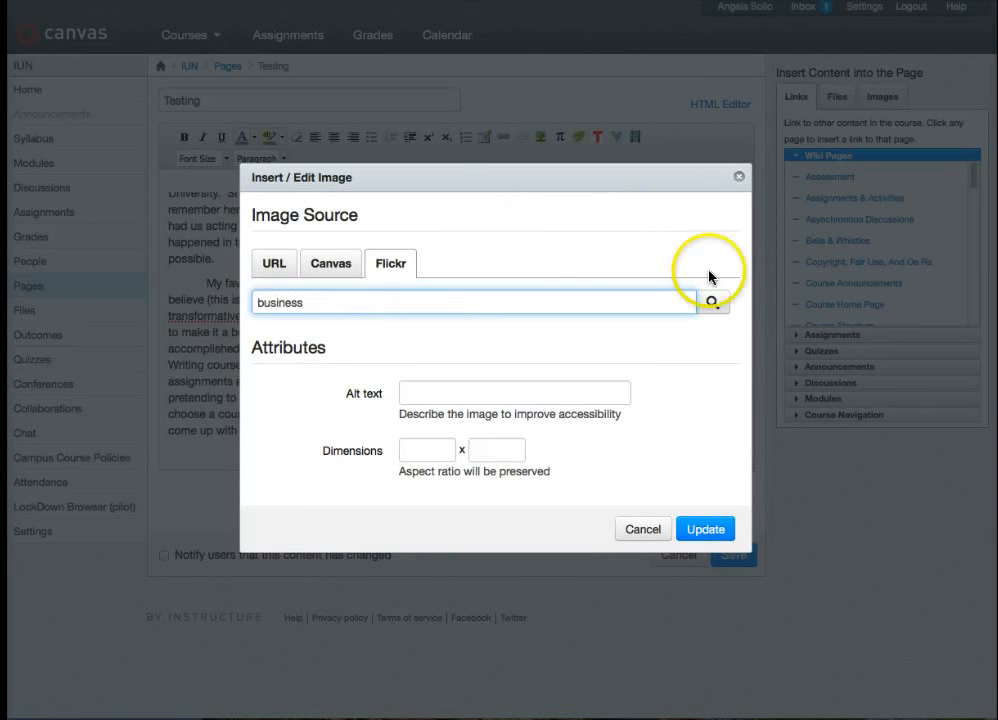
left_click(712, 302)
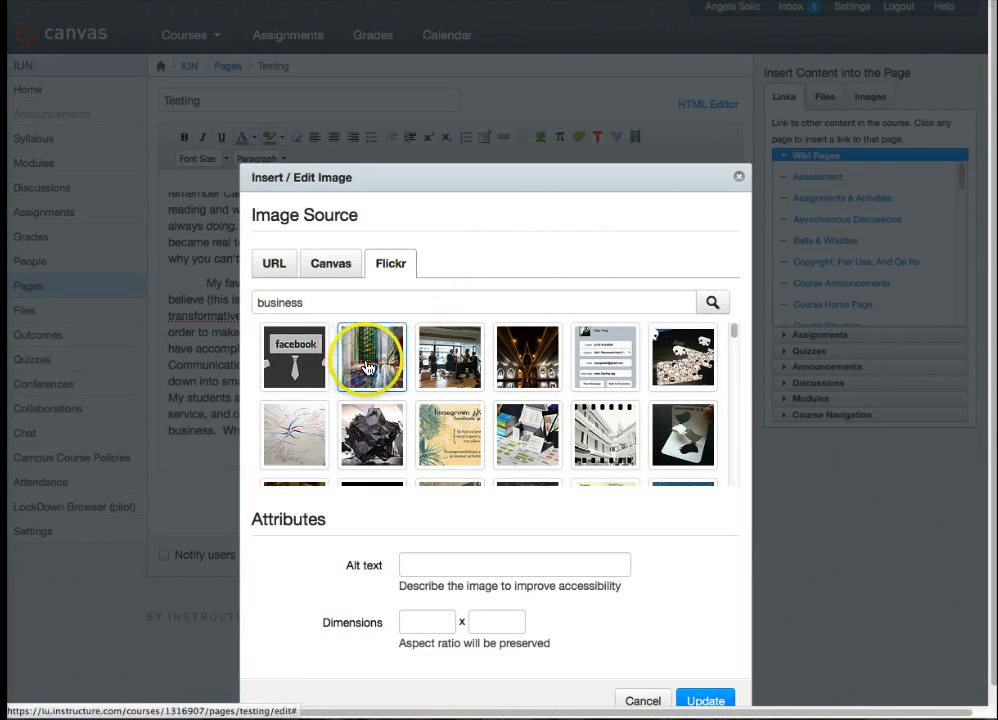
left_click(452, 360)
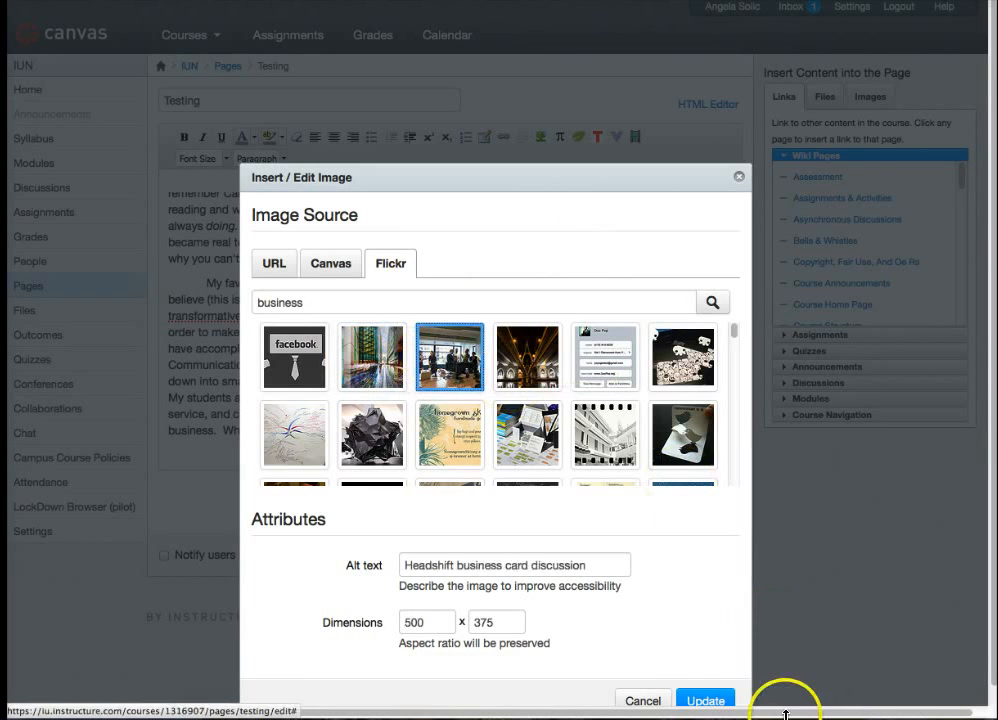
left_click(700, 700)
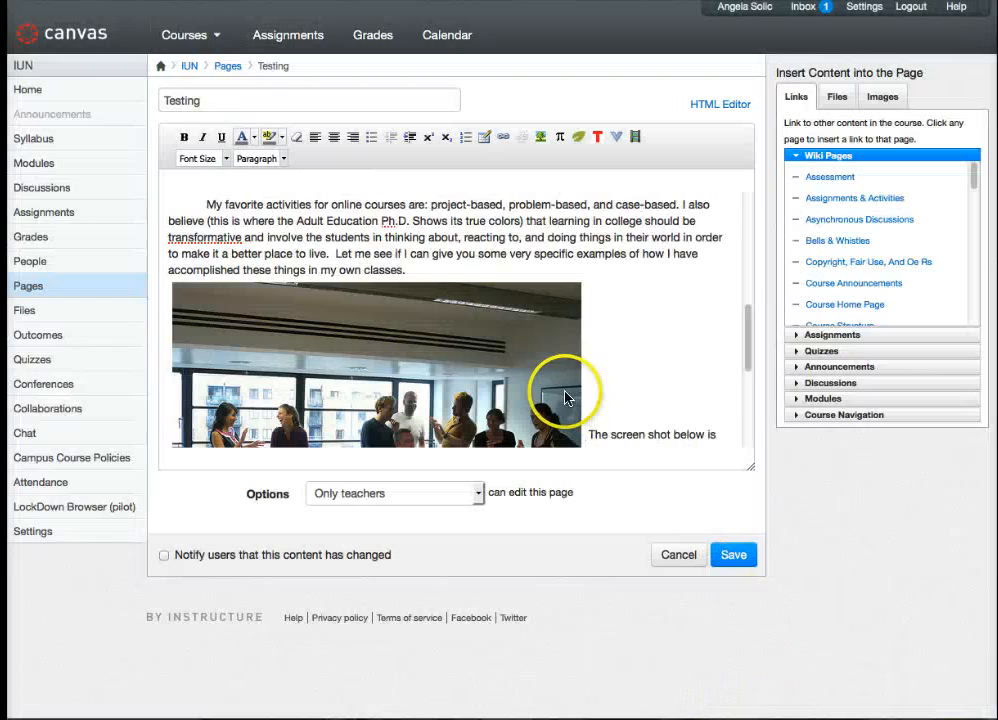
- Shrink the office discussion image proportionally to about four fifths of its size and align it left so the text wraps beside it
scroll(566, 397, "down", 2)
left_click(495, 390)
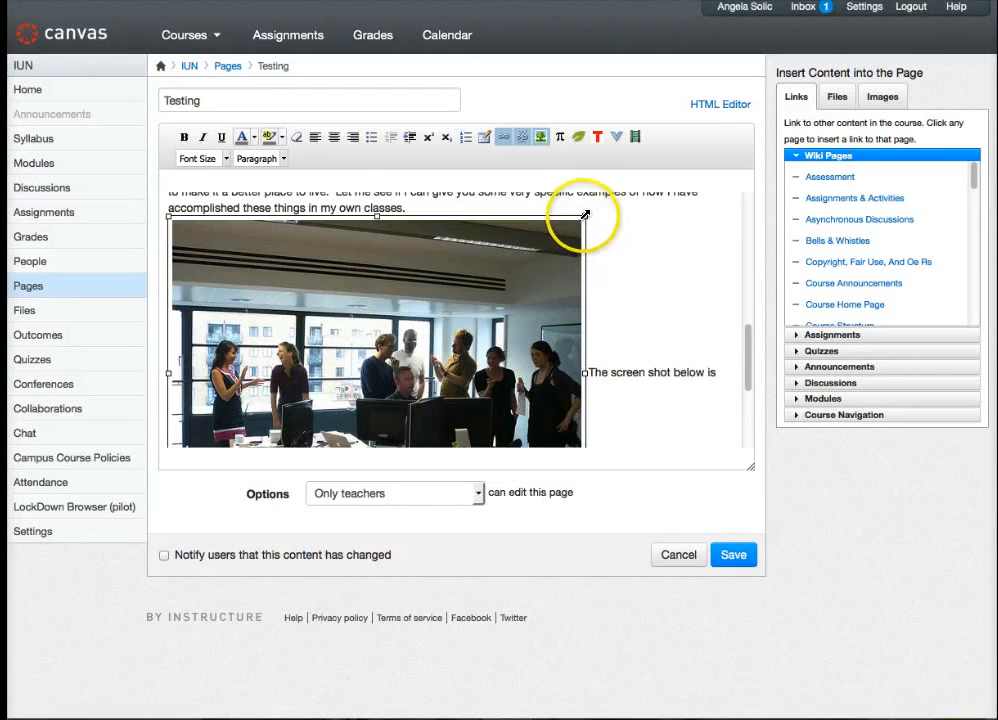
left_click_drag(585, 217, 559, 288)
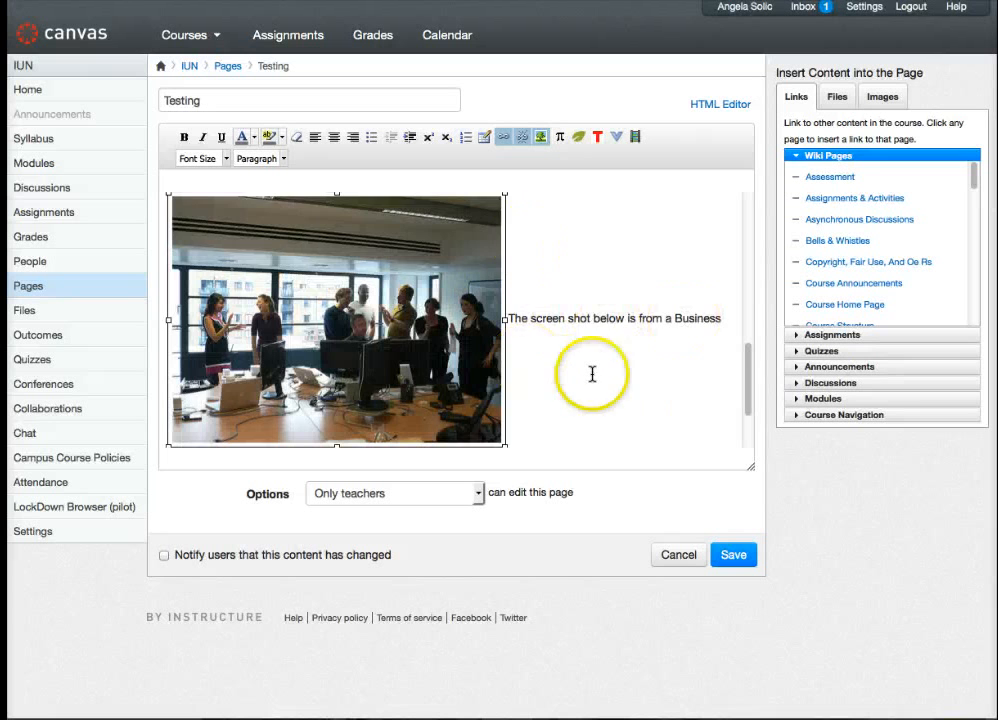
scroll(592, 357, "down", 1)
scroll(592, 357, "up", 2)
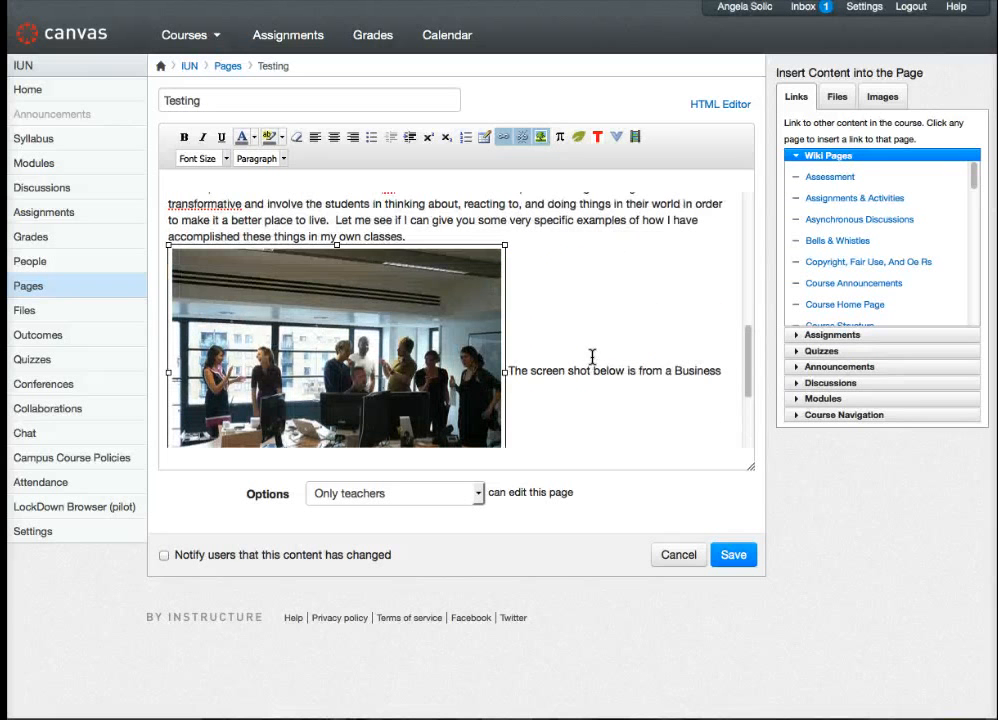
left_click(313, 138)
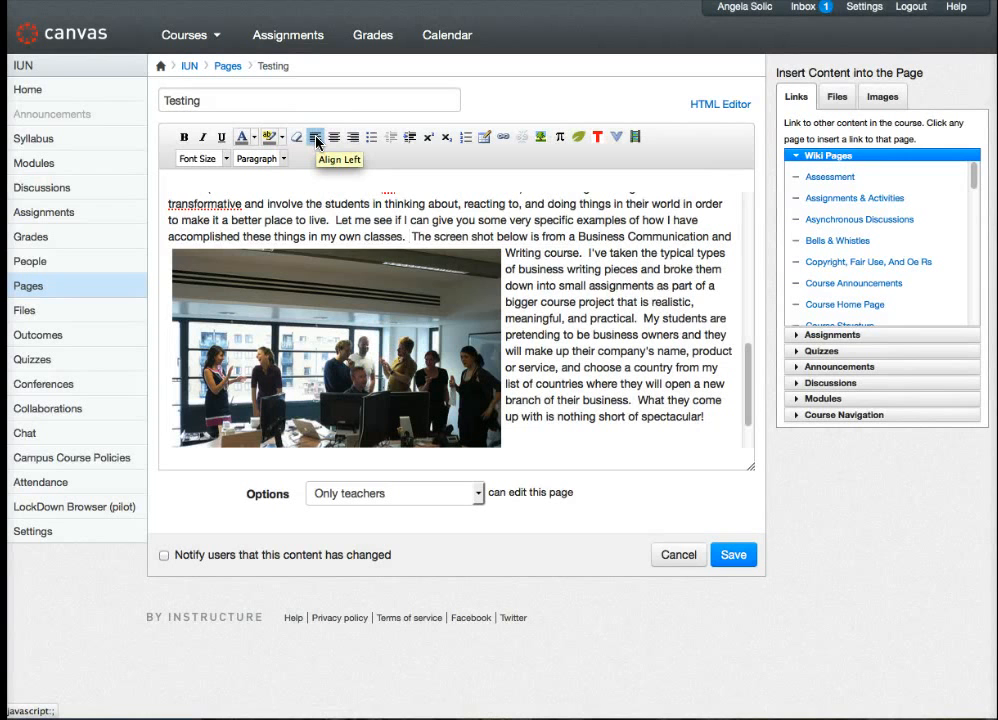
- Center the text of the paragraph around the office image, save the page, and review the layout
left_click(334, 137)
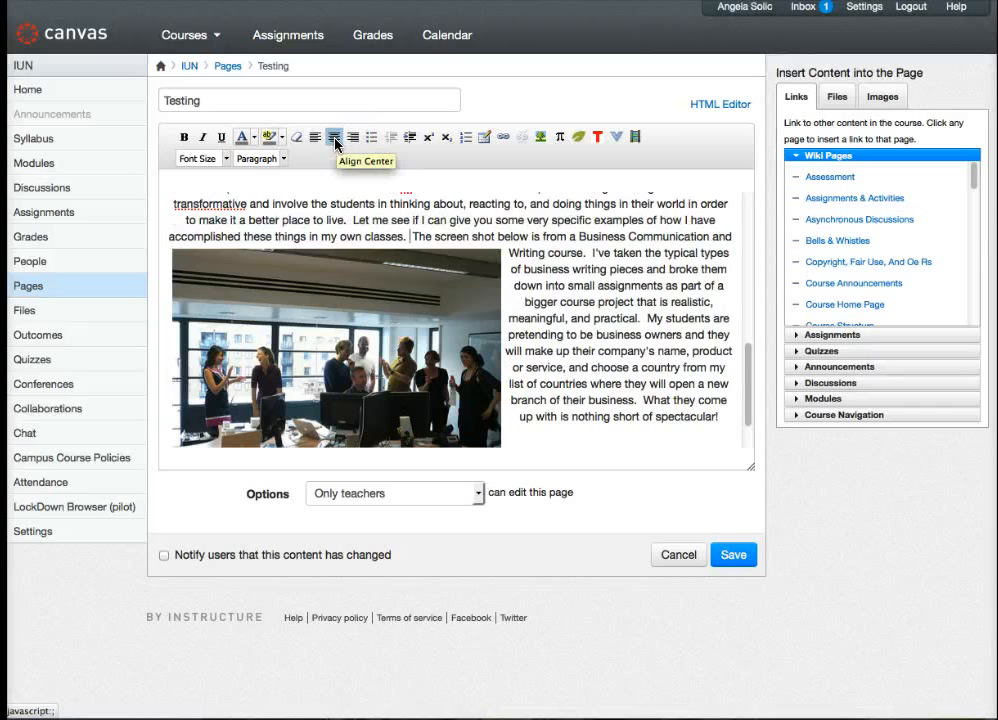
scroll(583, 372, "up", 3)
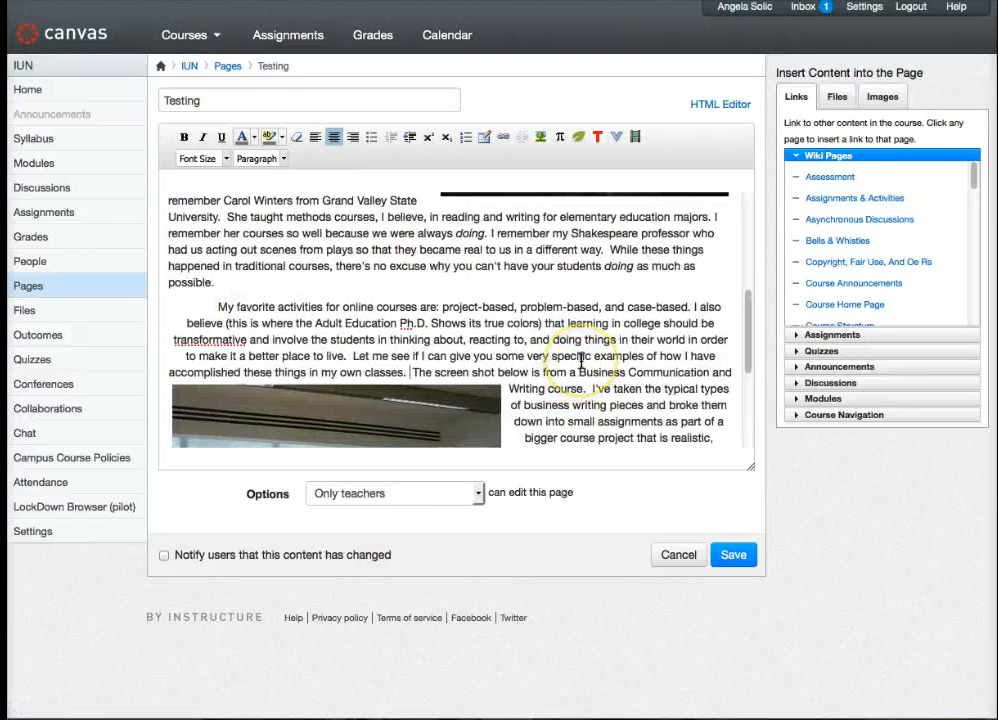
scroll(580, 362, "down", 4)
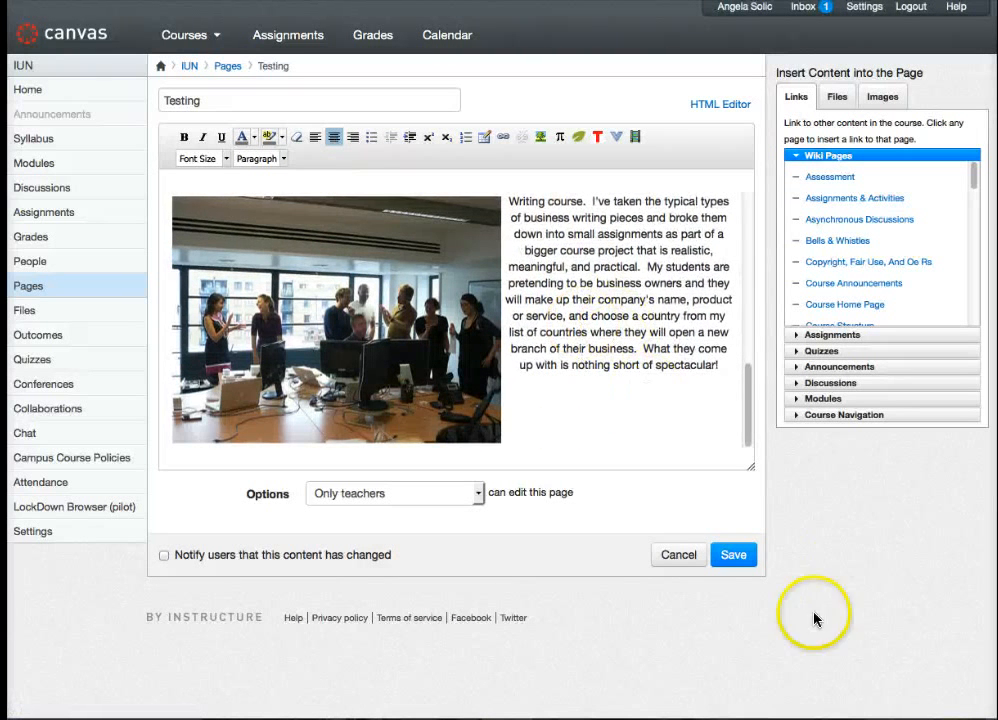
left_click(733, 555)
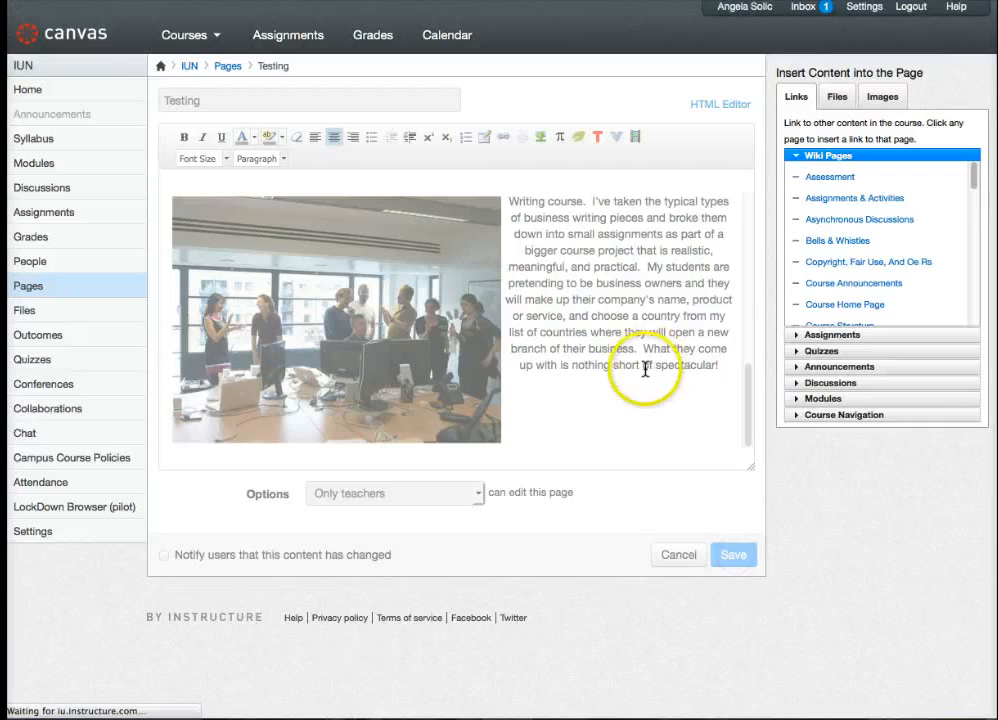
scroll(678, 482, "down", 1)
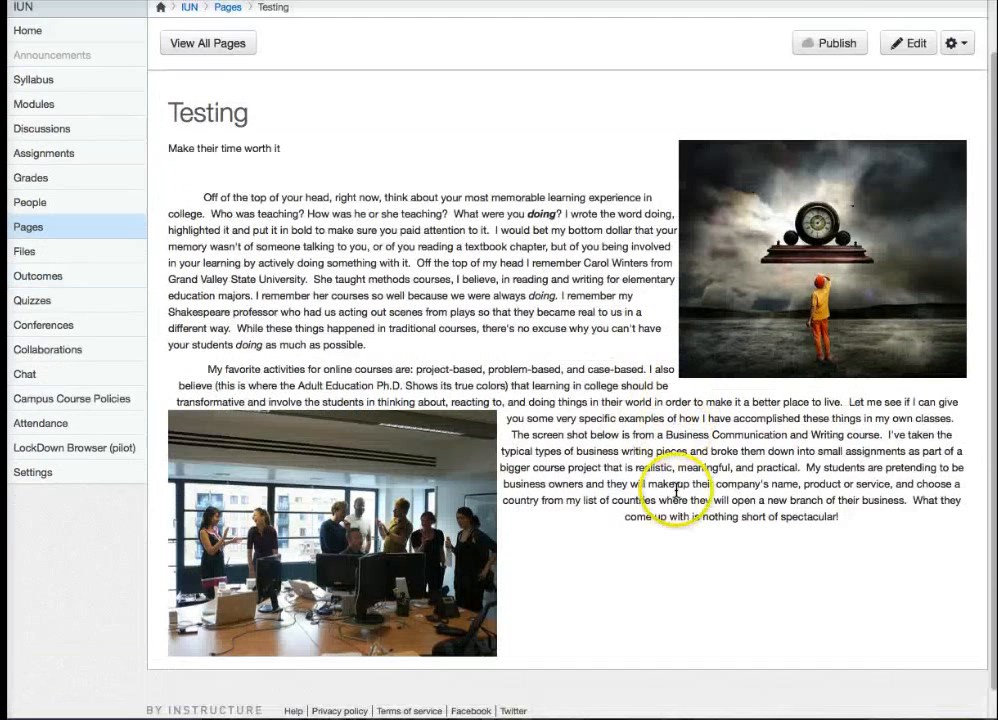
scroll(676, 490, "down", 1)
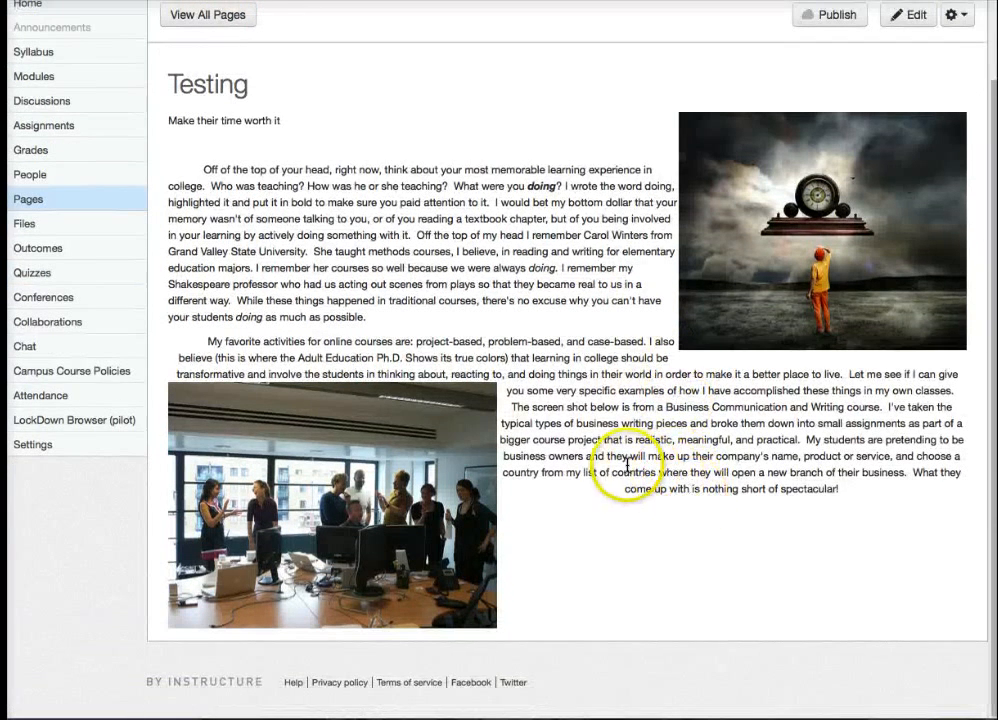
scroll(627, 463, "up", 1)
- Reopen the page for editing and add blank lines after the last paragraph, down to below the office image
left_click(915, 44)
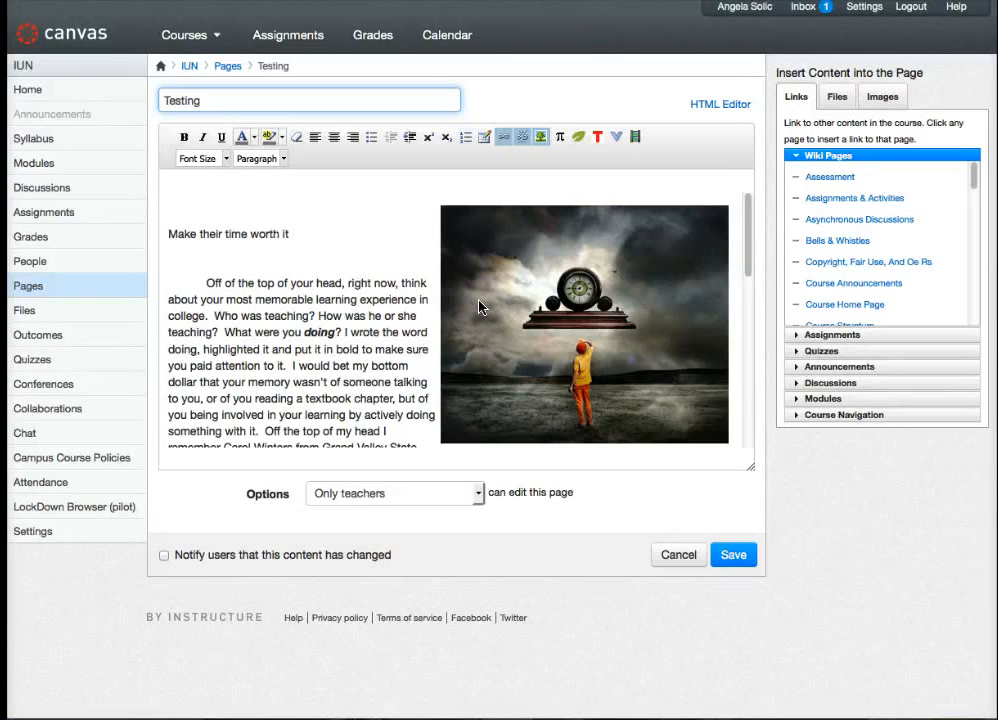
scroll(479, 307, "down", 15)
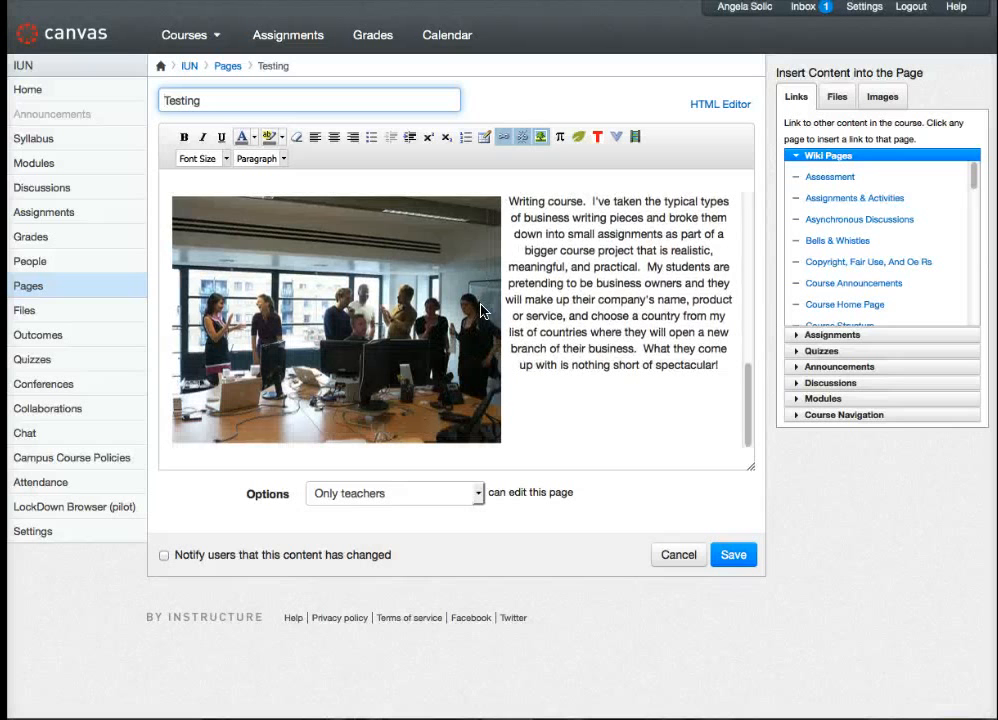
left_click(543, 435)
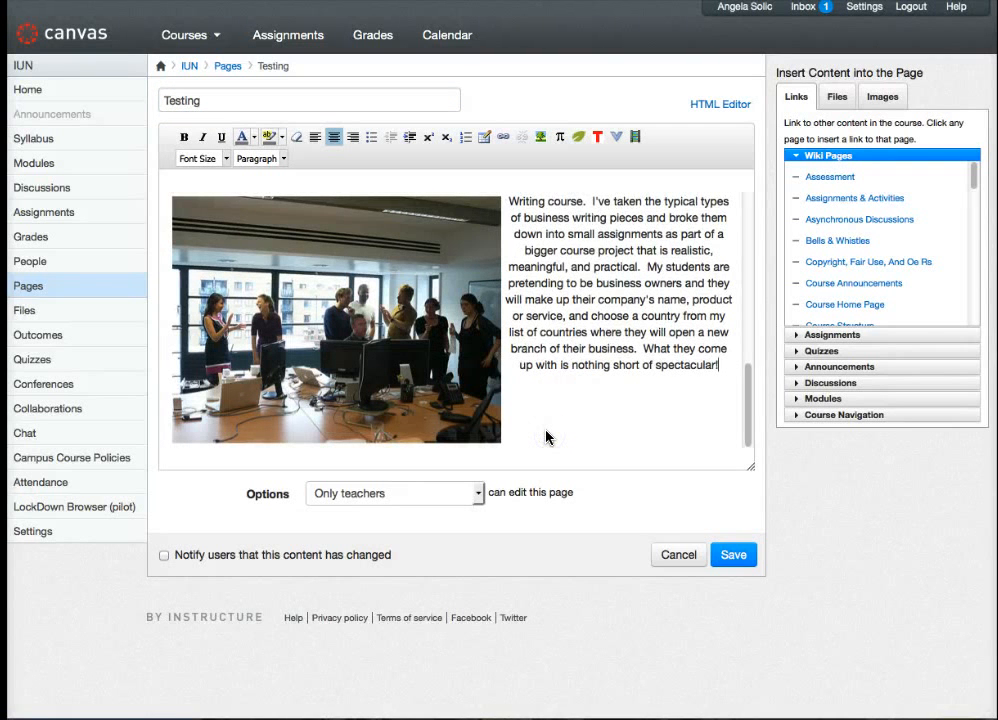
type("\\")
key("BackSpace")
key("Return")
key("Return")
key("Return")
key("Return")
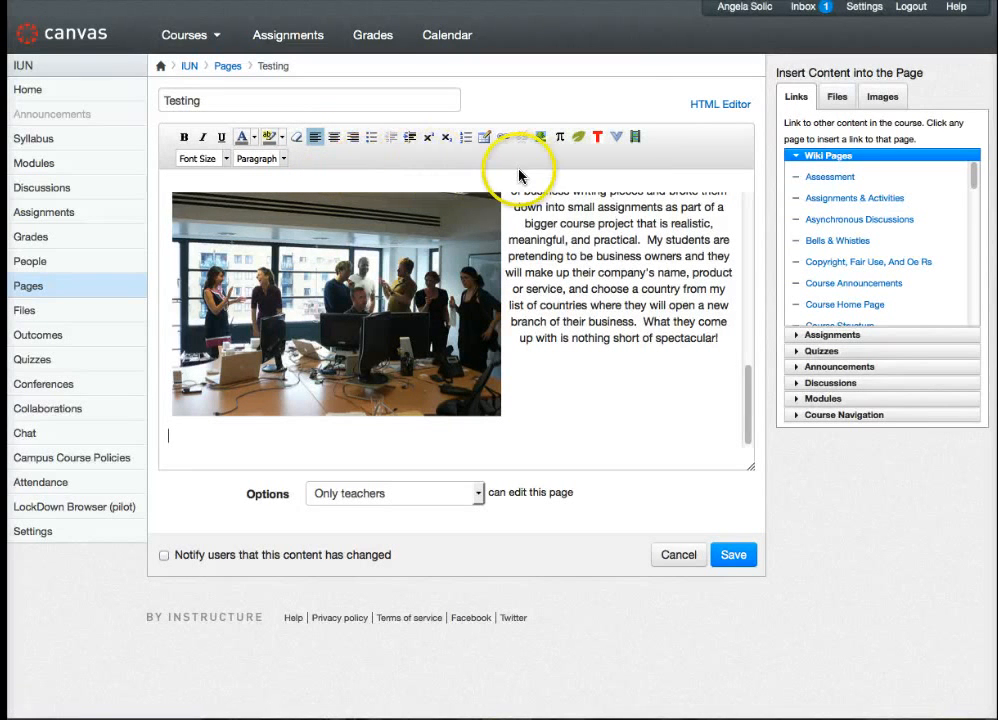
- Search YouTube for "active learning" through the external tools and embed the video "What is Active Learning?" below the office image
left_click(617, 139)
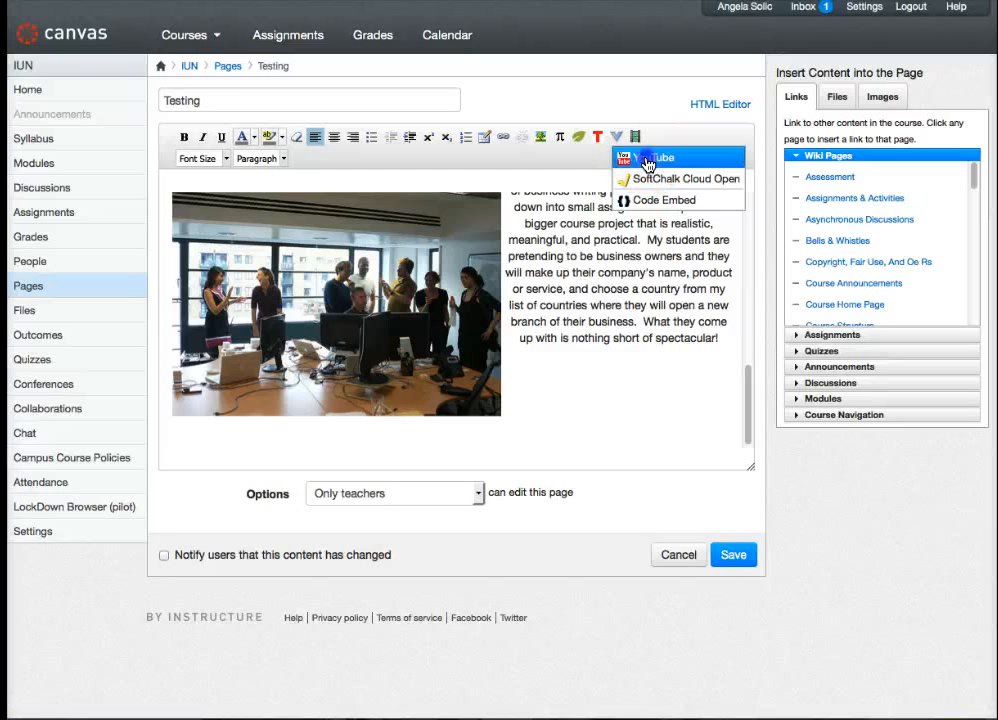
left_click(647, 160)
left_click(594, 130)
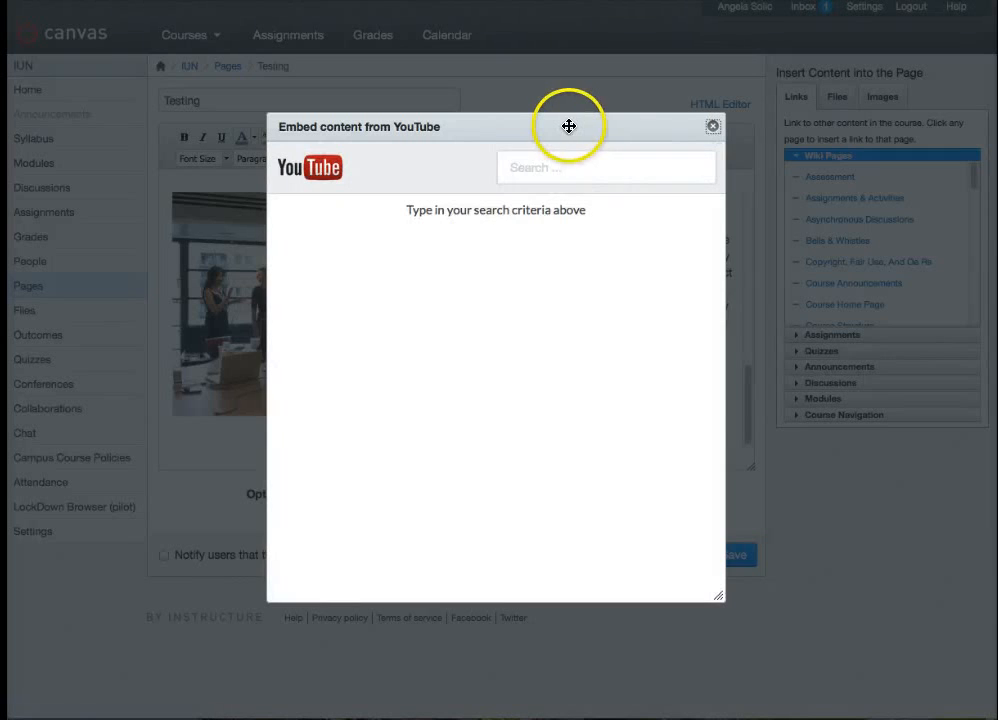
left_click(547, 168)
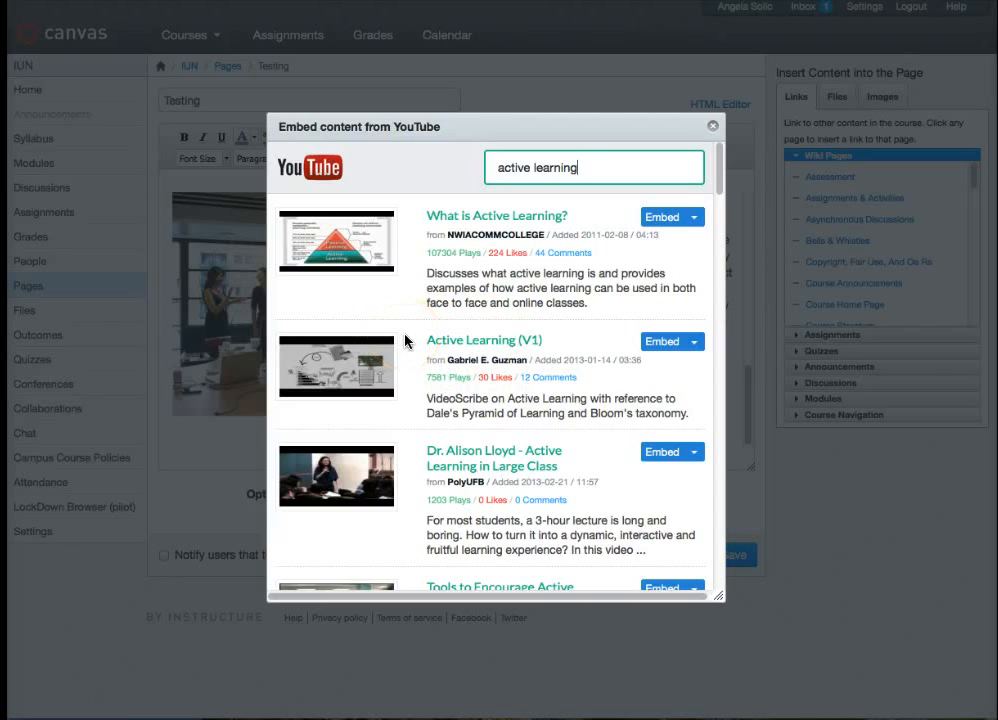
scroll(405, 341, "down", 5)
scroll(405, 341, "up", 5)
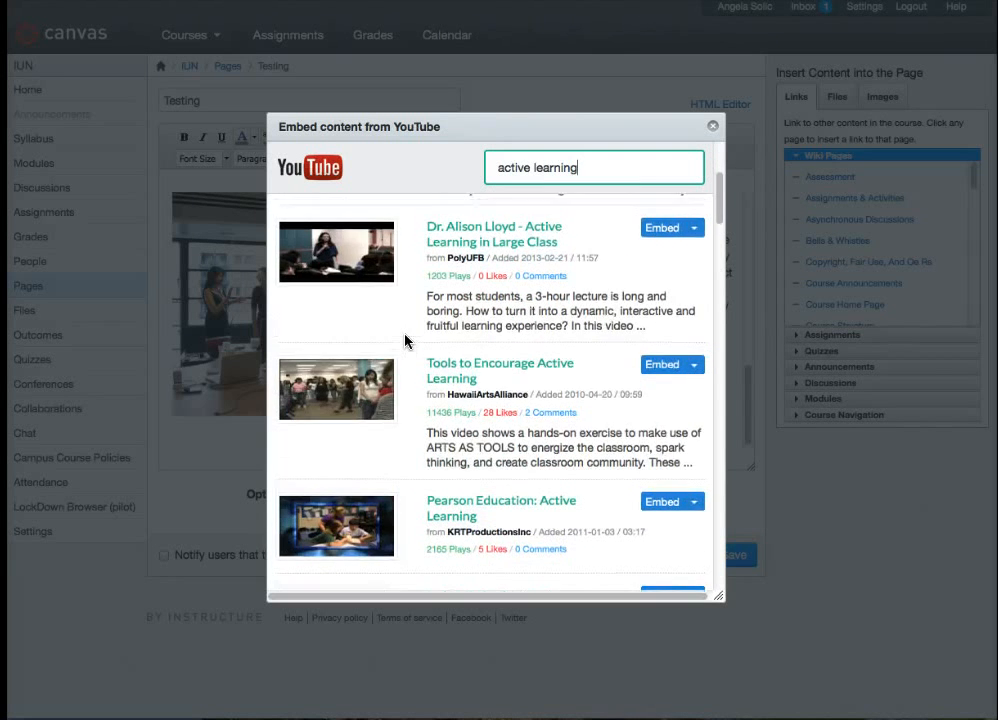
scroll(405, 341, "up", 1)
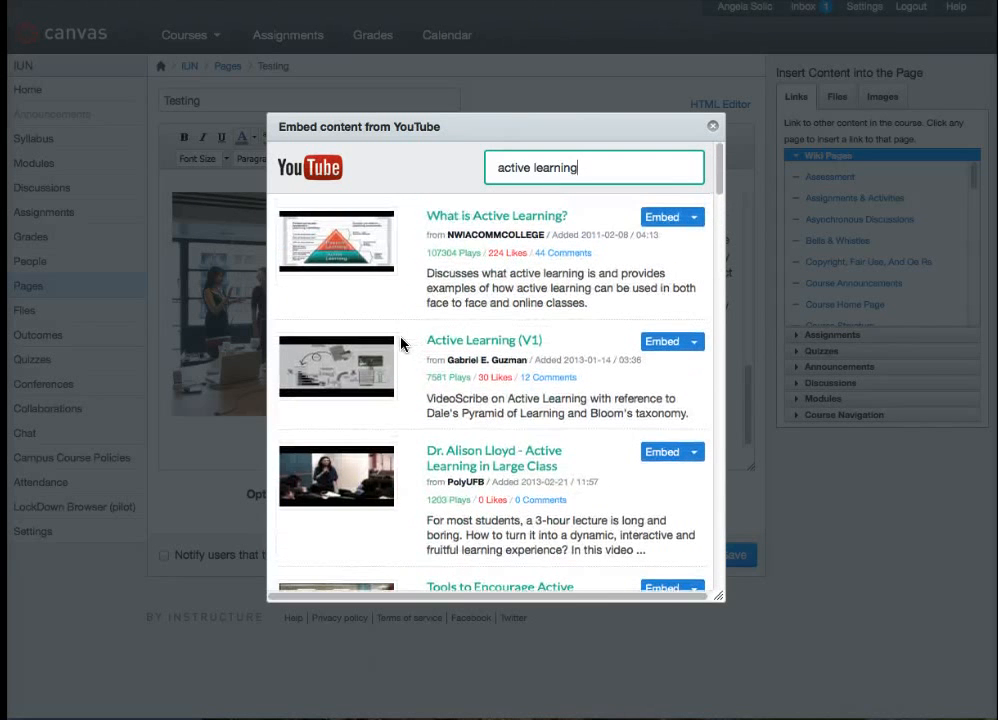
left_click(660, 220)
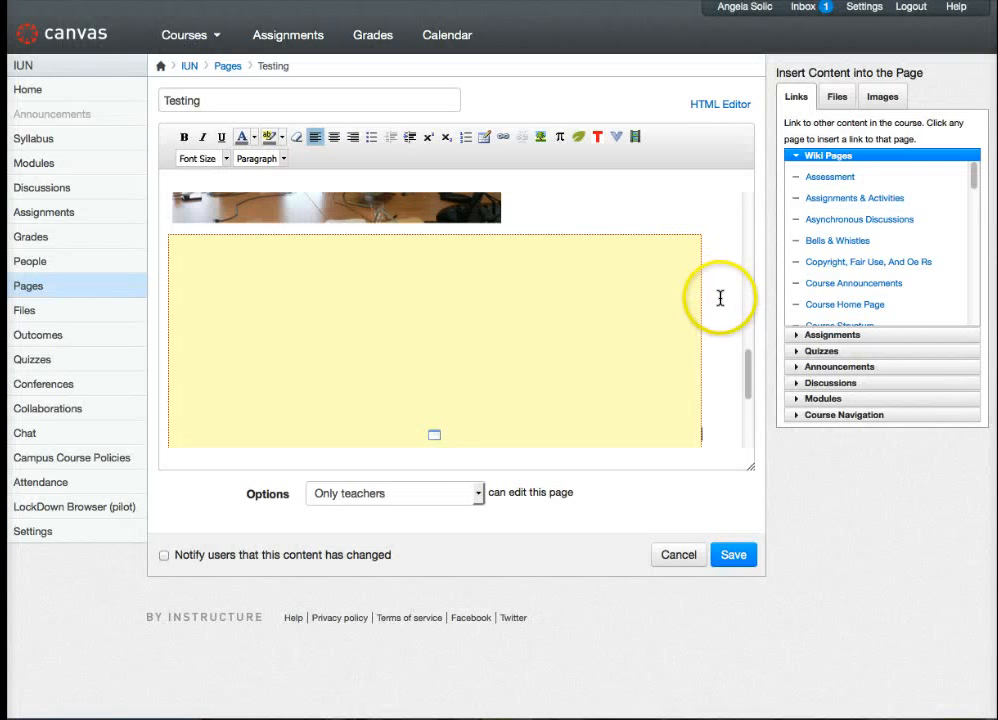
- Save the page and check the embedded video beneath the office image
scroll(713, 334, "down", 5)
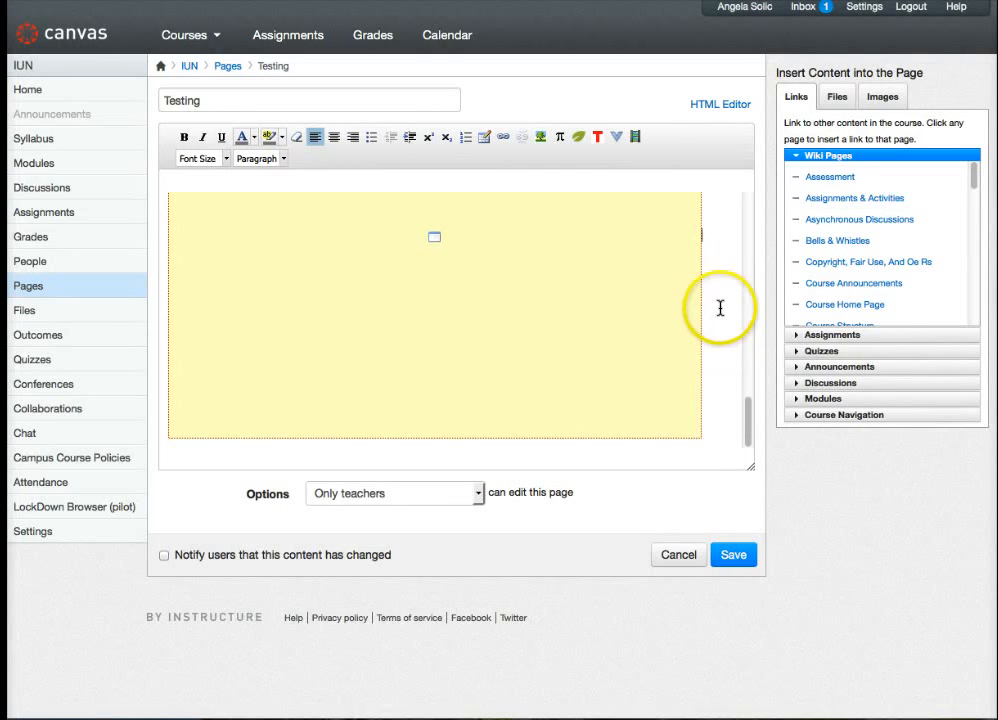
left_click(732, 556)
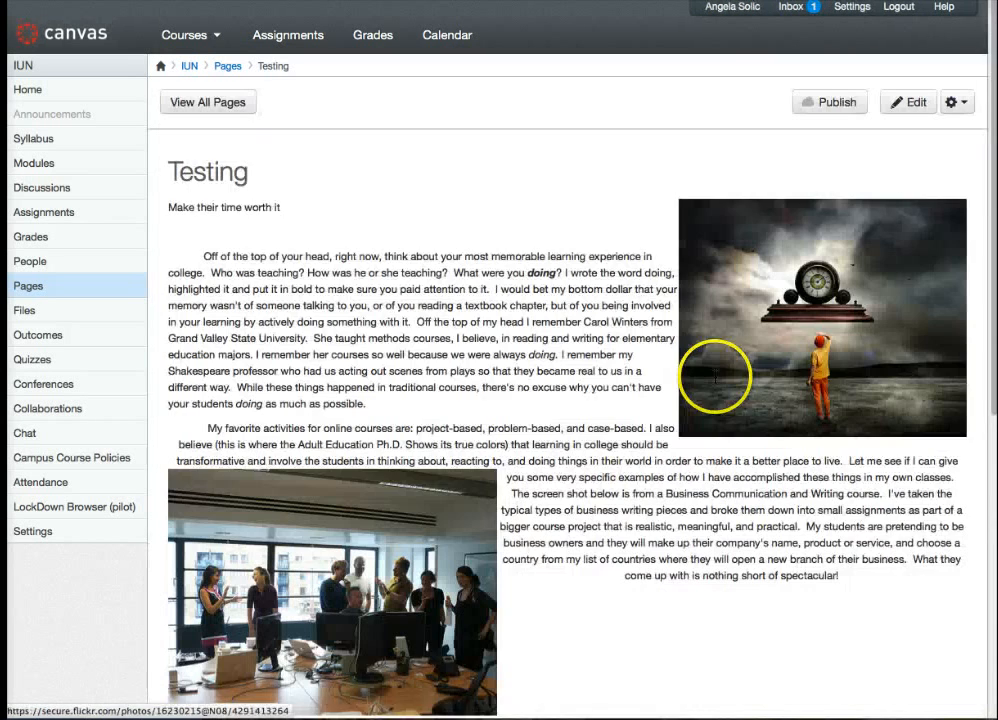
scroll(569, 477, "down", 5)
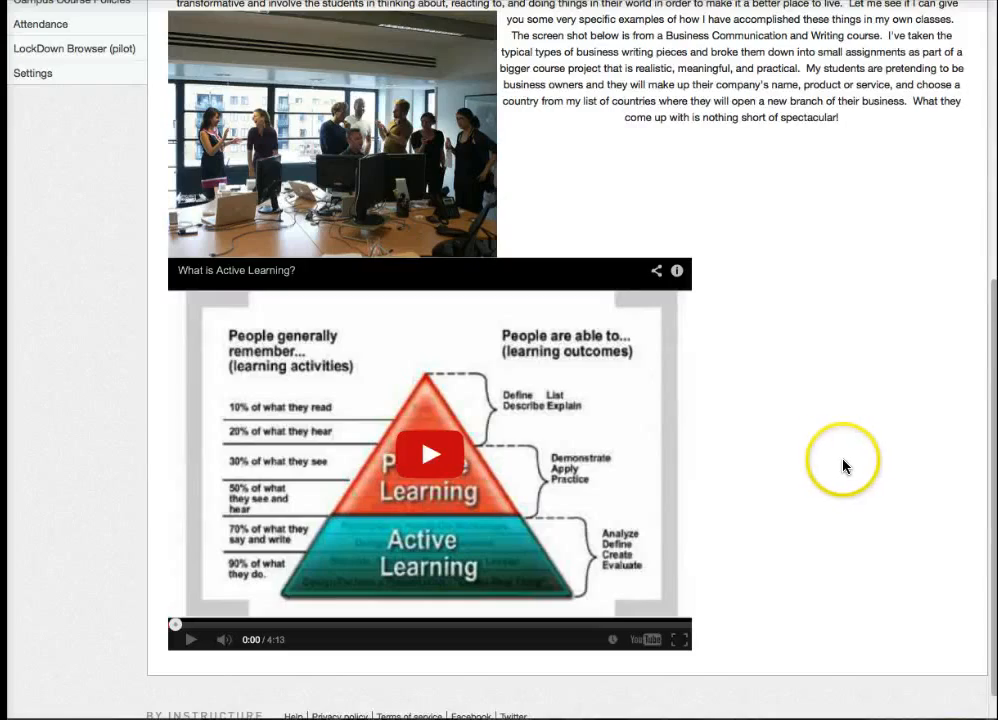
- Reopen the Testing page for editing and add a blank line below the embedded YouTube video
scroll(840, 469, "up", 1)
scroll(830, 469, "up", 5)
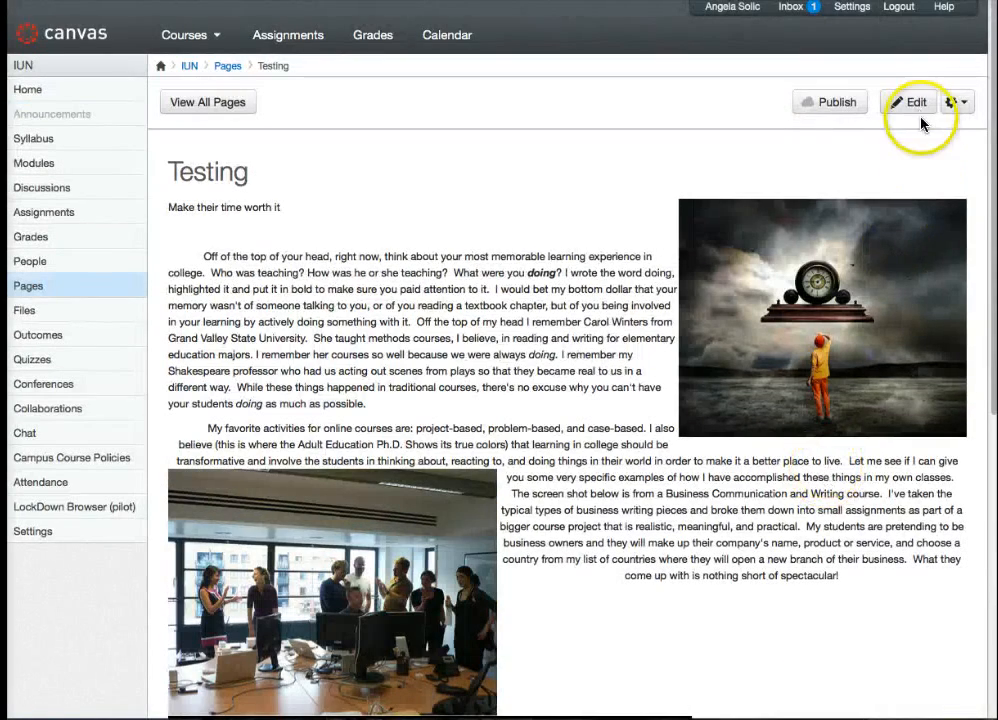
left_click(912, 104)
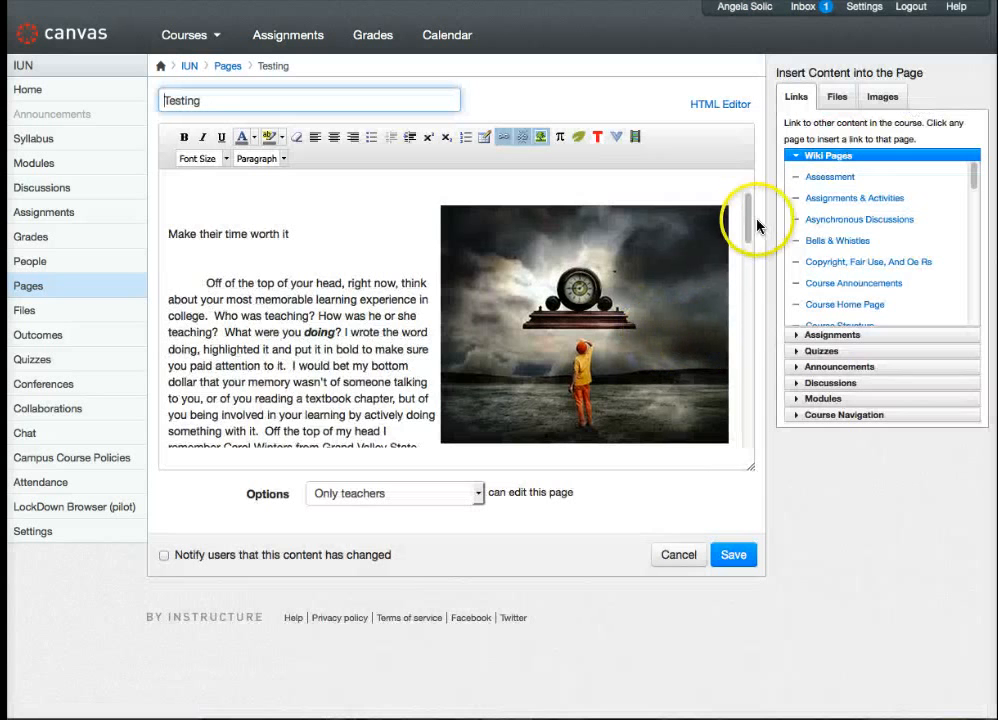
left_click_drag(751, 233, 724, 430)
left_click(724, 430)
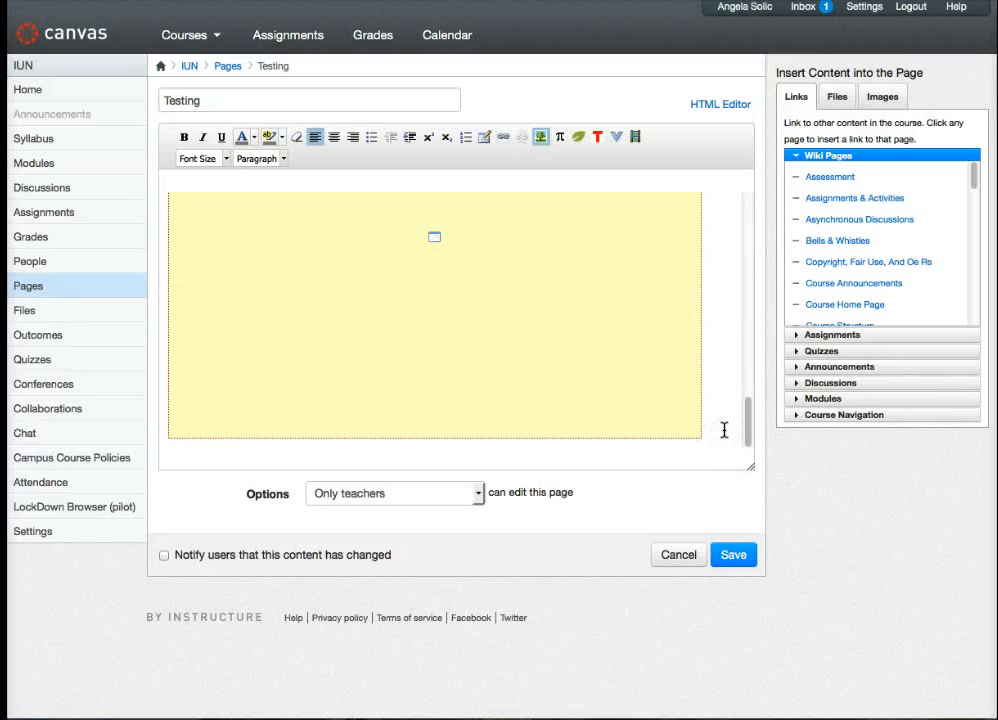
key("Return")
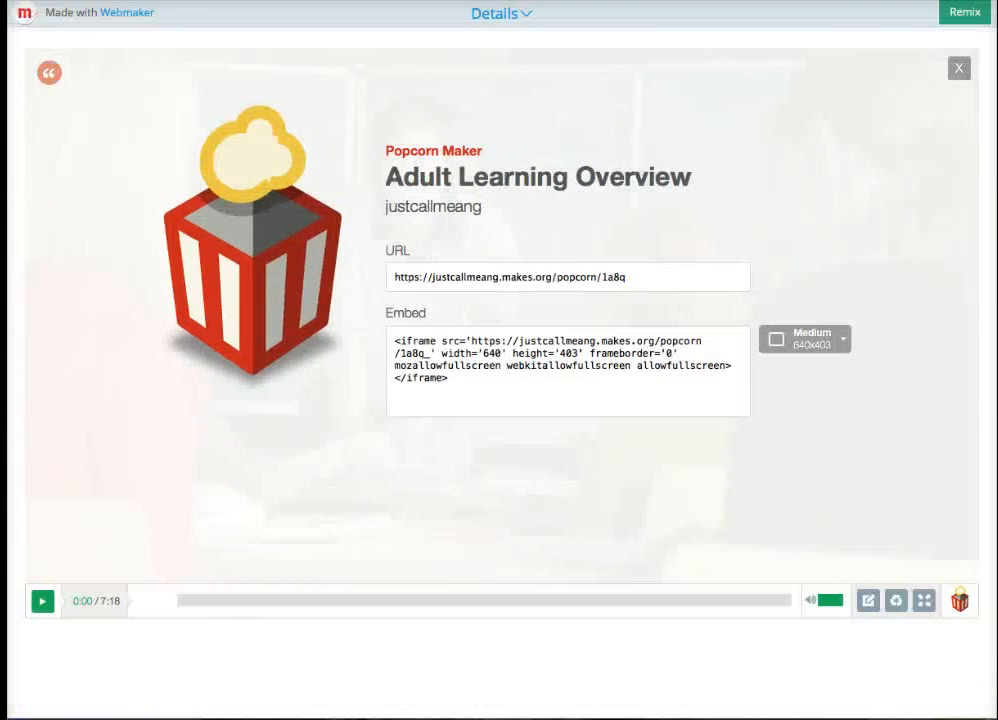
- Switch to the Popcorn Maker page and copy the medium 640x403 embed code of "Adult Learning Overview"
left_click(461, 381)
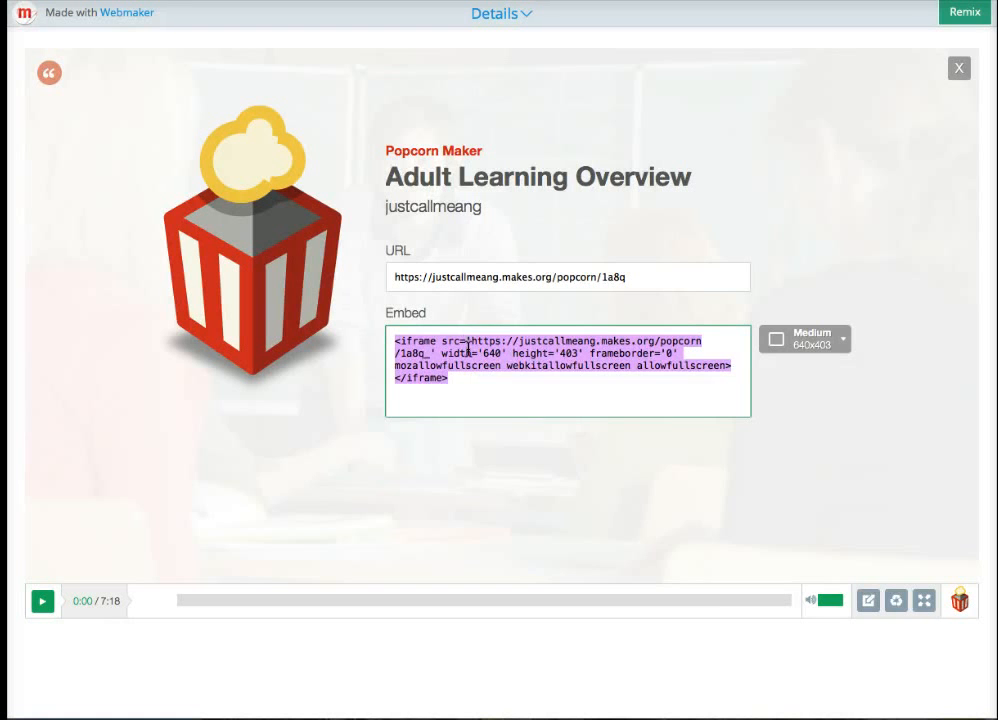
right_click(467, 350)
left_click(495, 403)
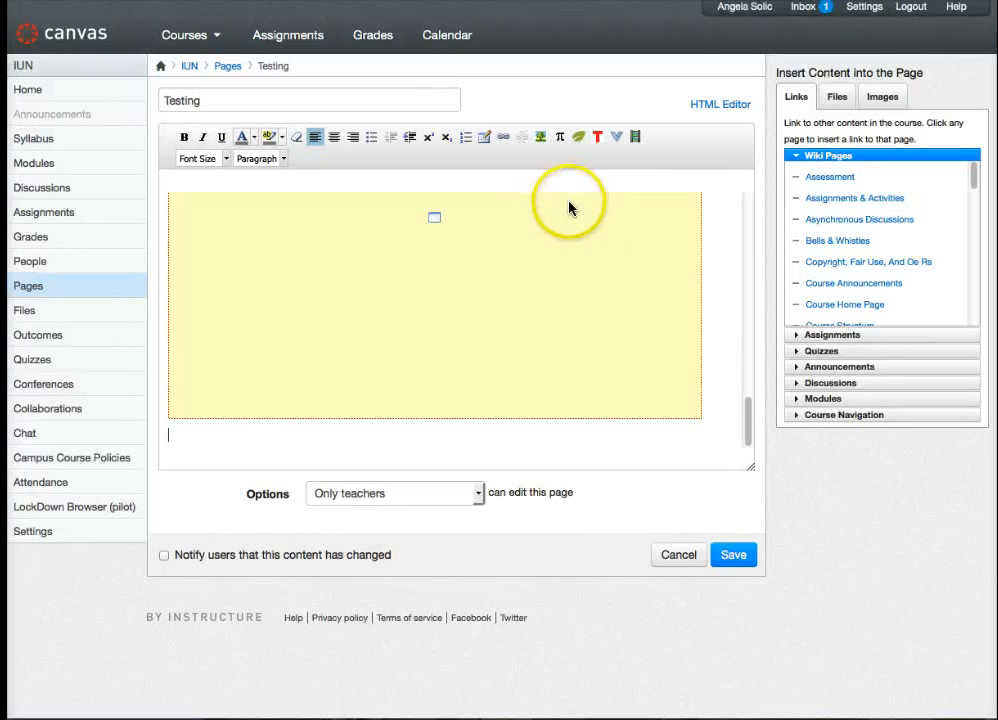
- Back in Canvas, show the page's HTML source and paste the copied iframe code after the final blank paragraph
left_click(710, 106)
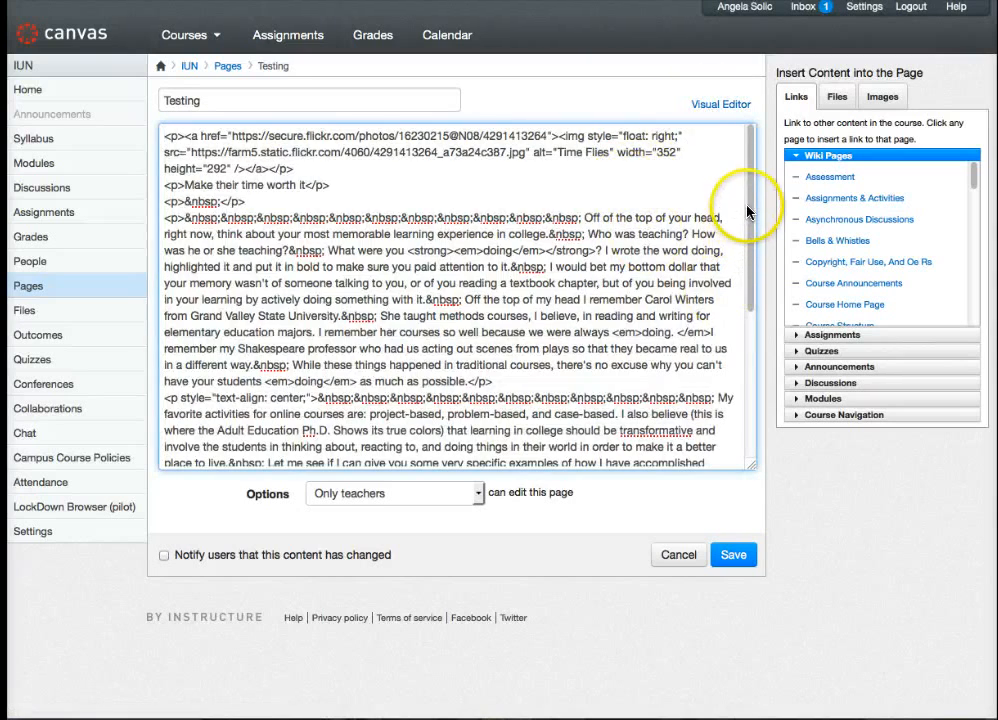
left_click_drag(749, 208, 745, 377)
left_click(418, 391)
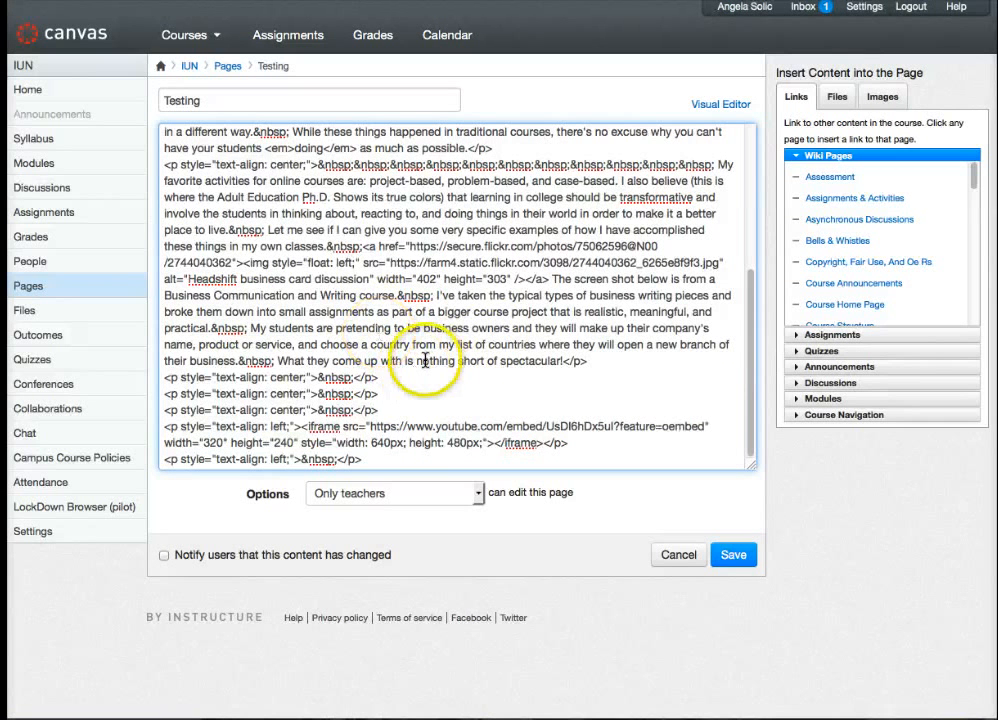
left_click(376, 464)
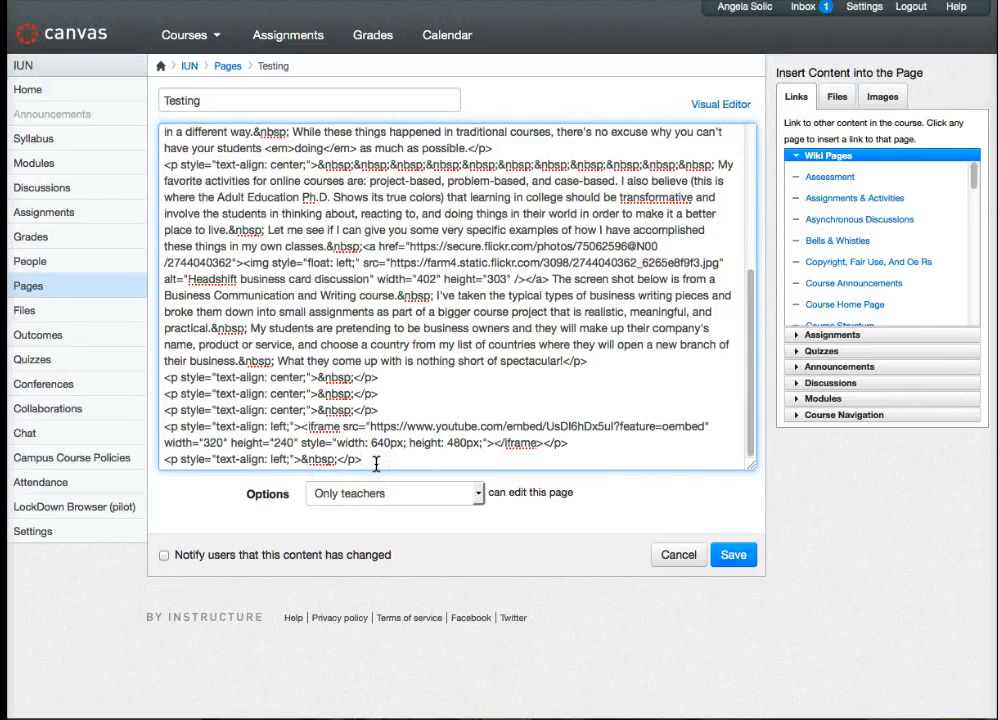
key("super+v")
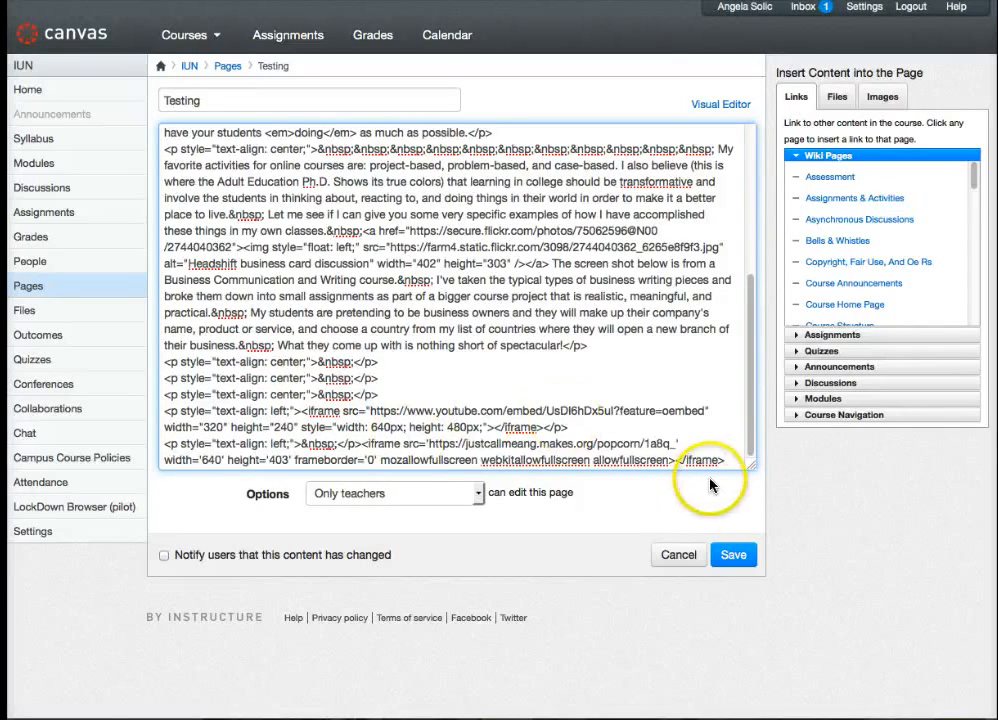
- Save the page and check the embedded Popcorn Maker video below the YouTube video
left_click(734, 554)
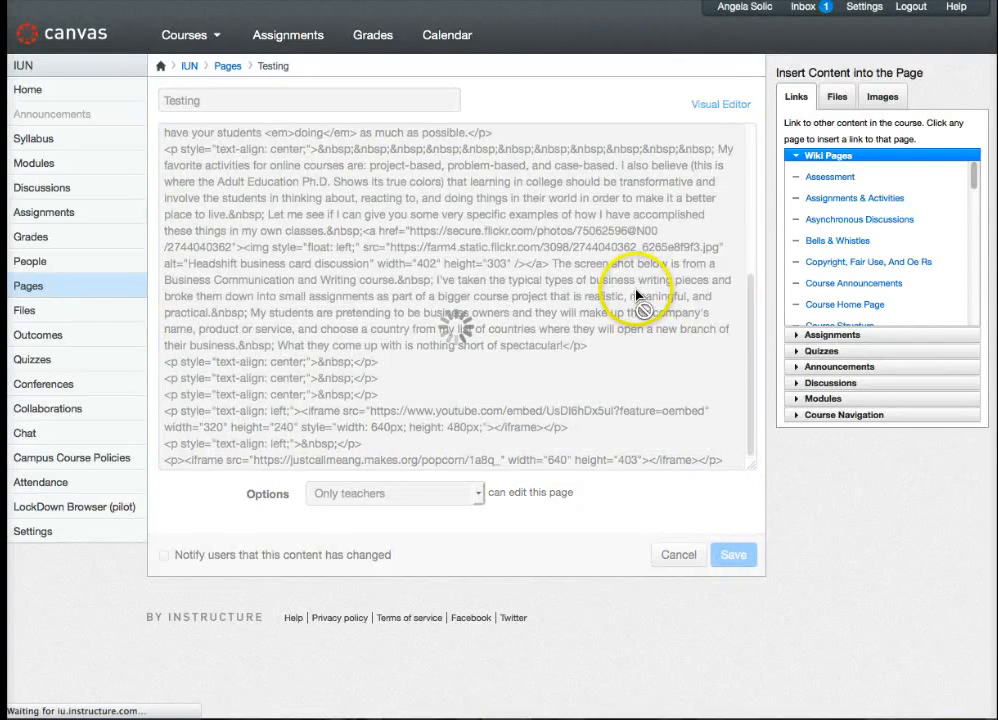
scroll(601, 346, "down", 8)
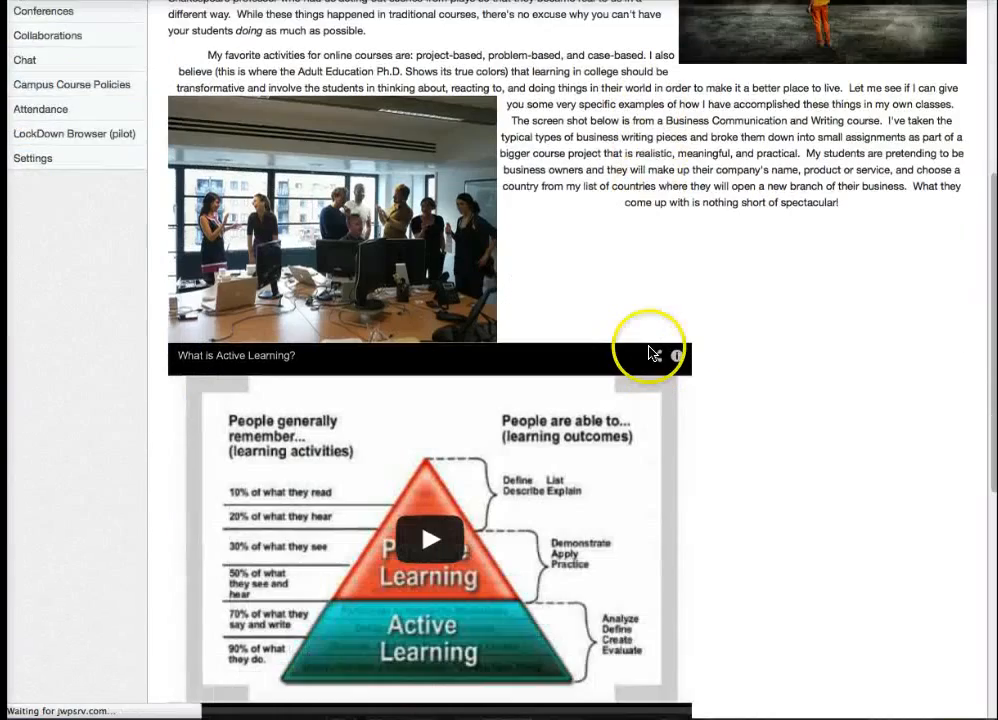
scroll(685, 343, "down", 2)
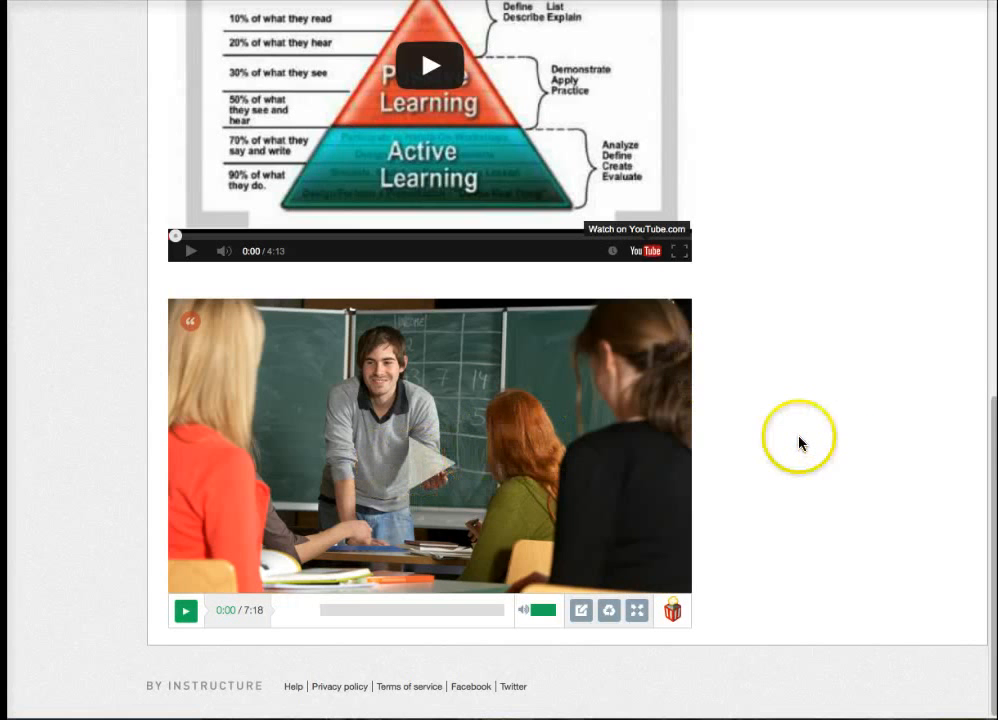
scroll(798, 443, "up", 10)
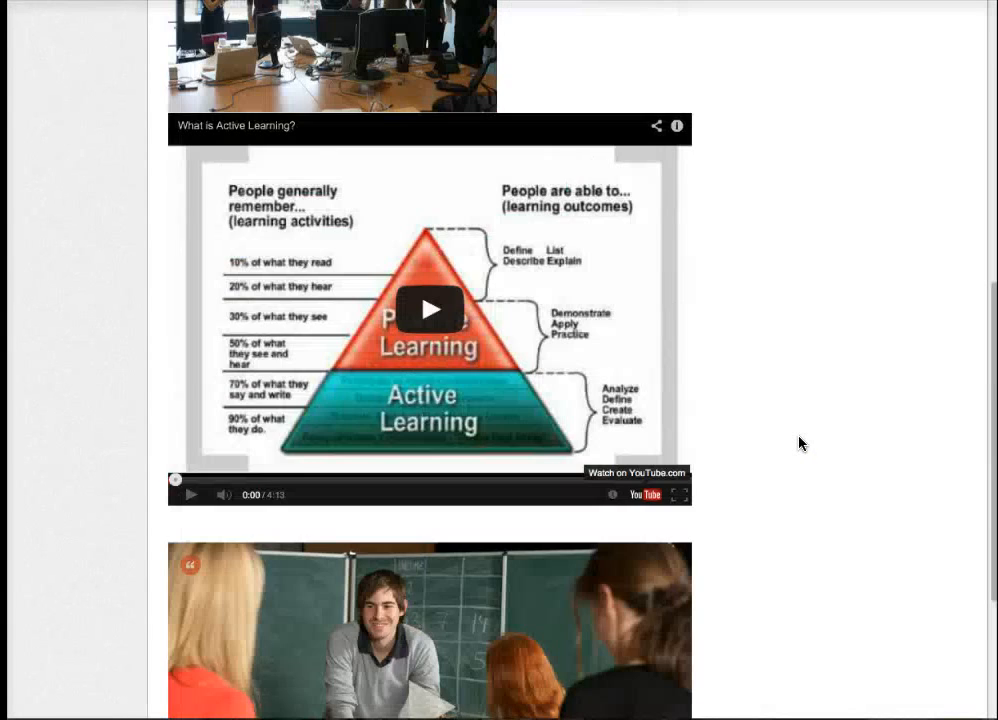